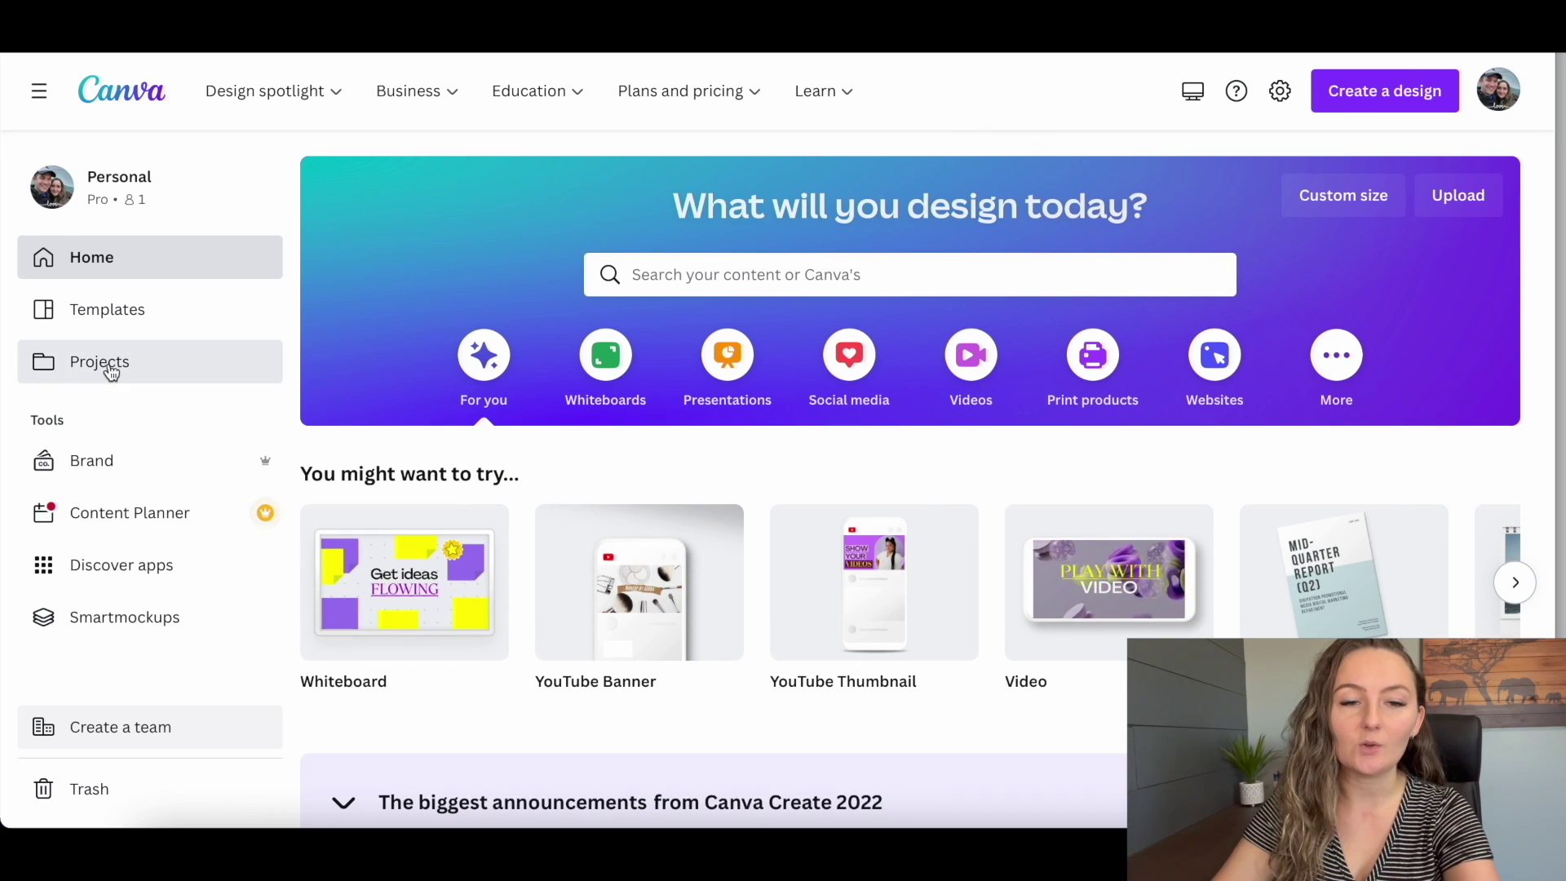
- Create a new Projects folder named 'Mockups'
{"action": "left_click", "coordinate": [110, 366]}
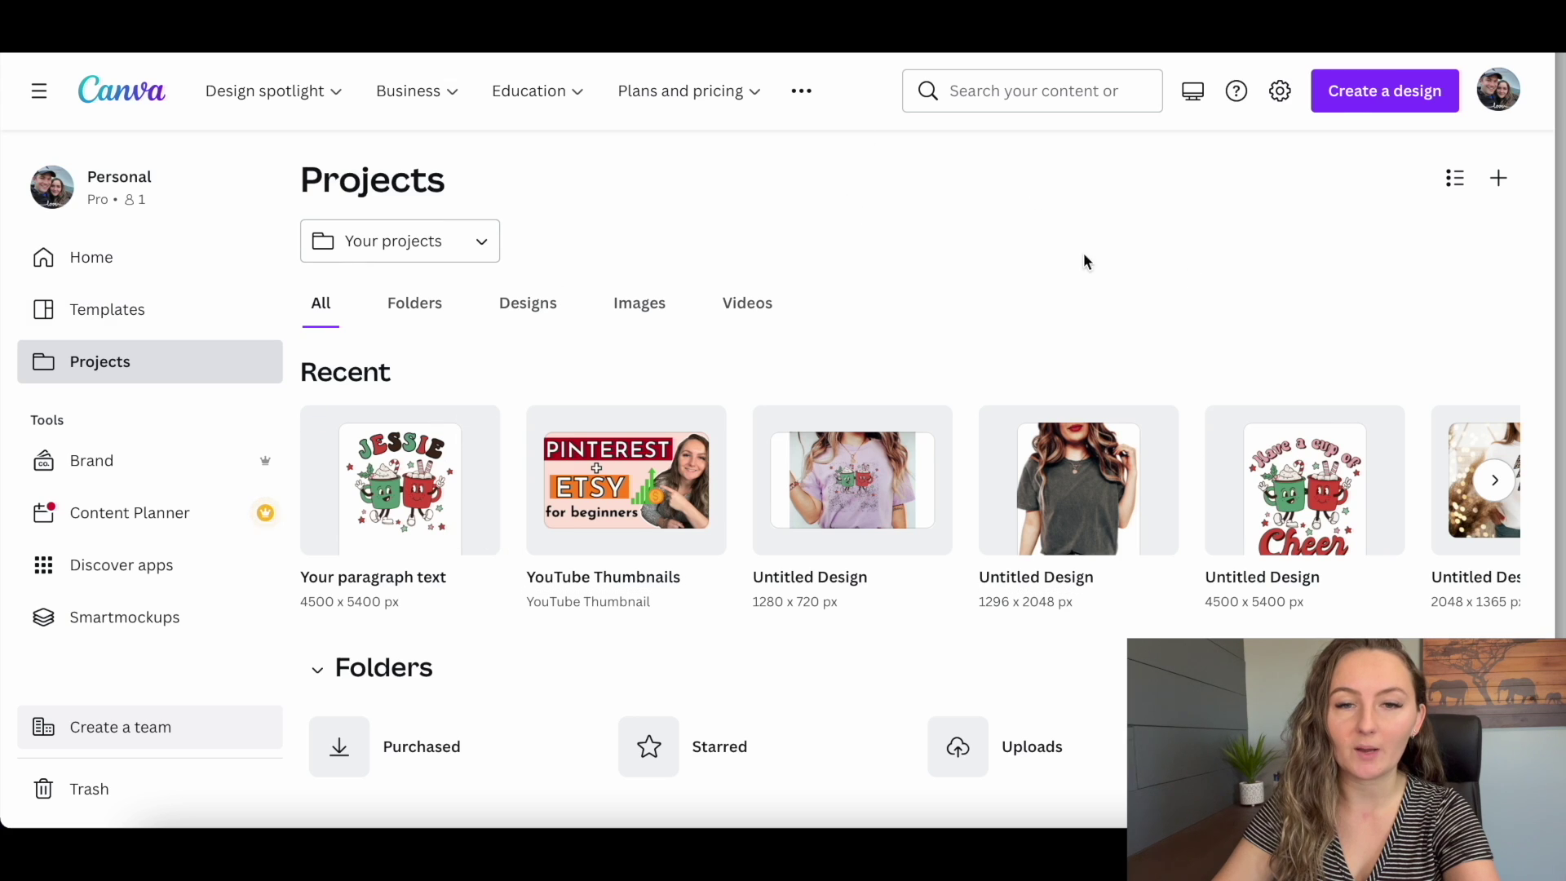
{"action": "left_click", "coordinate": [1499, 180]}
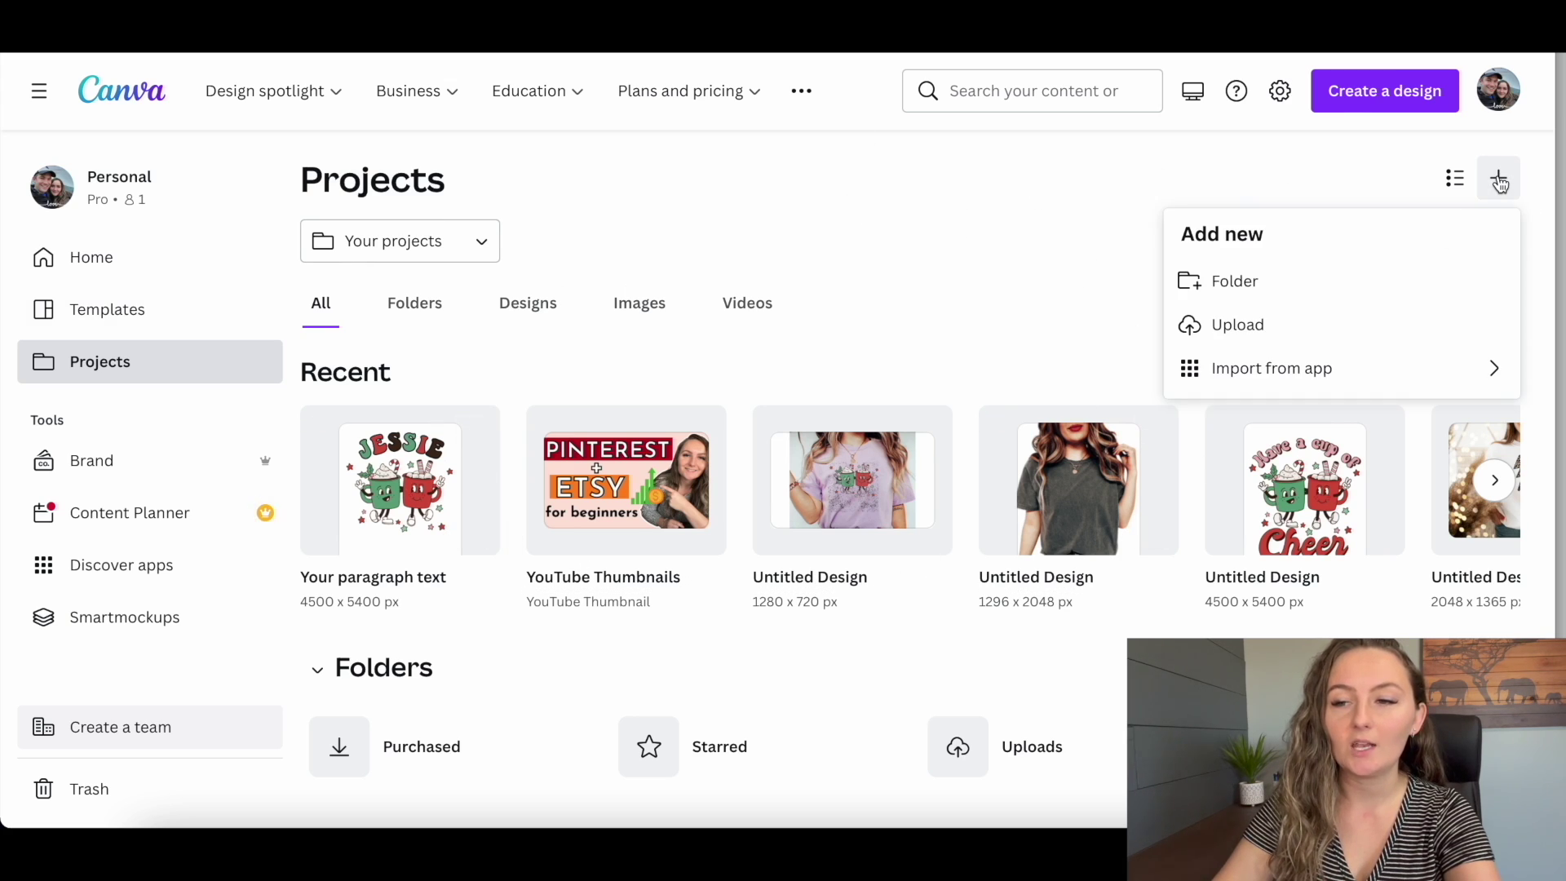
{"action": "left_click", "coordinate": [1258, 287]}
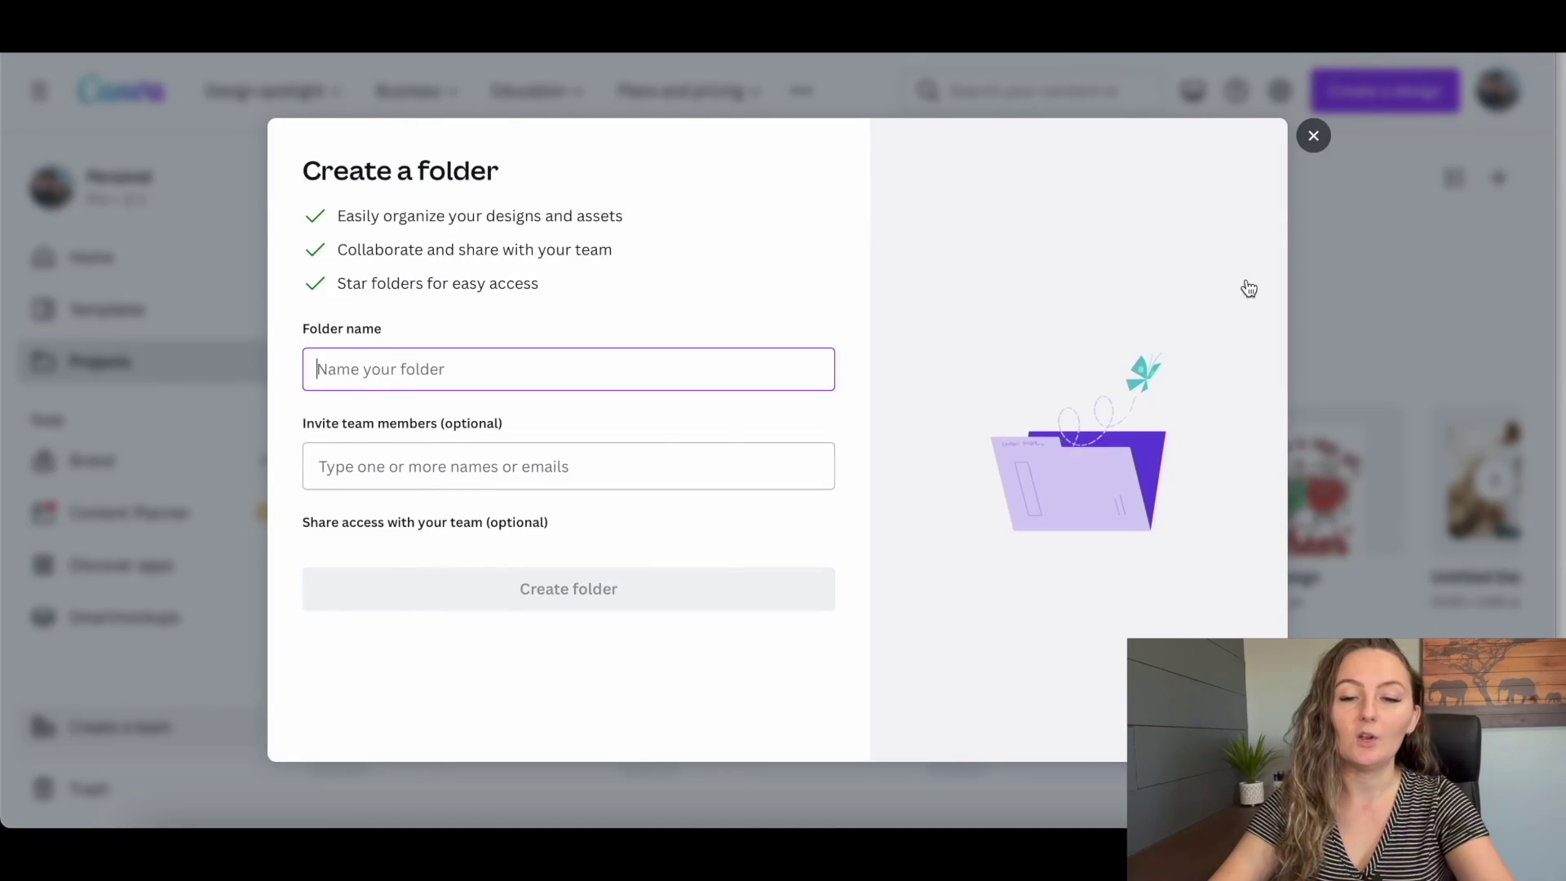
{"action": "type", "text": "Mockups"}
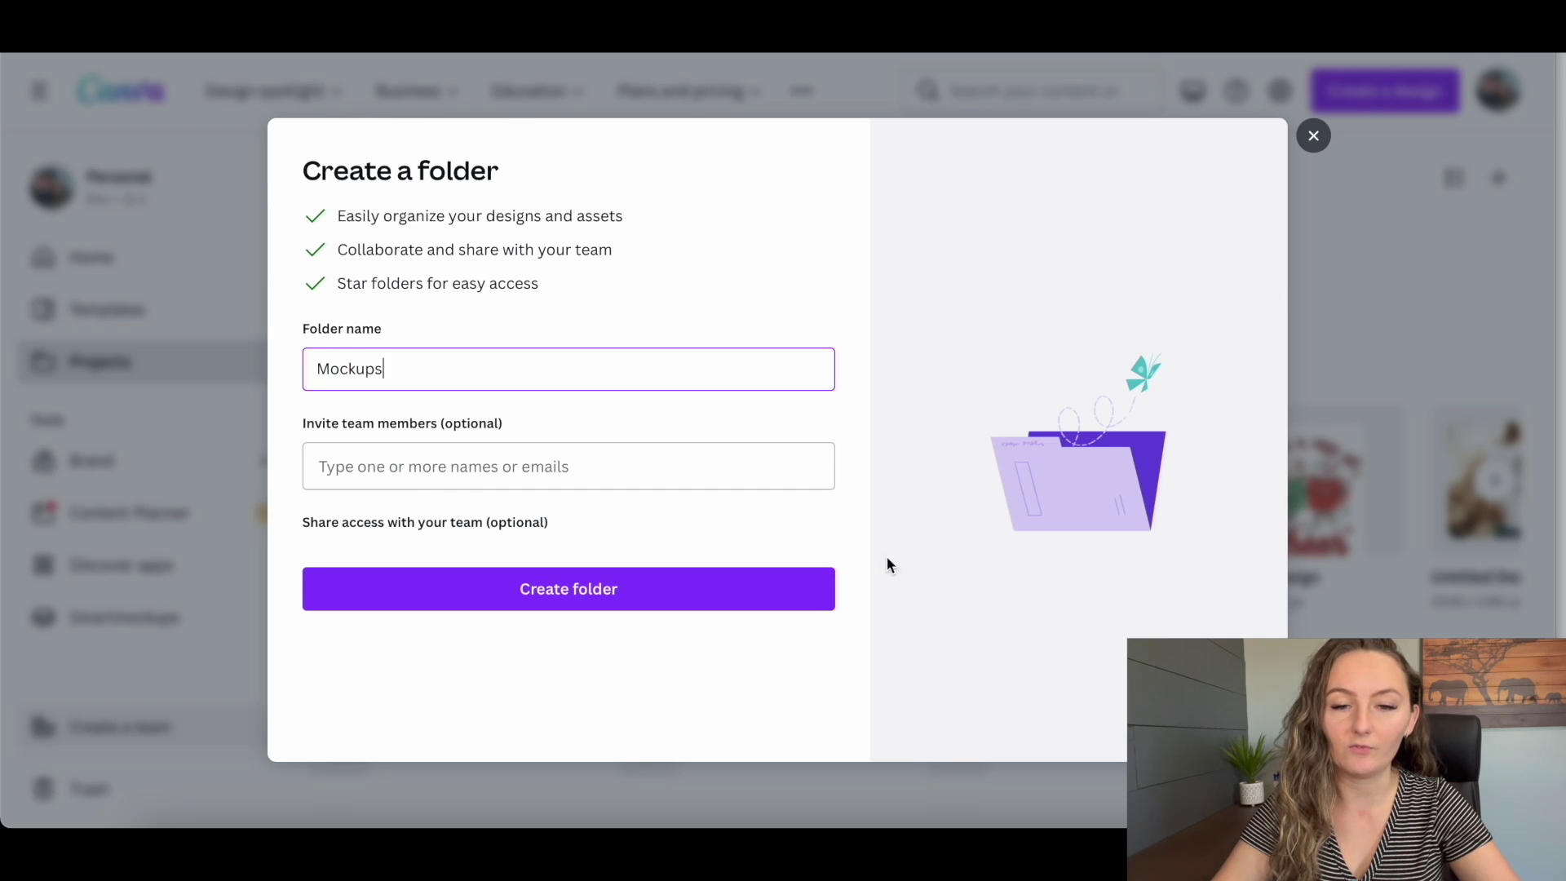
{"action": "left_click", "coordinate": [723, 598]}
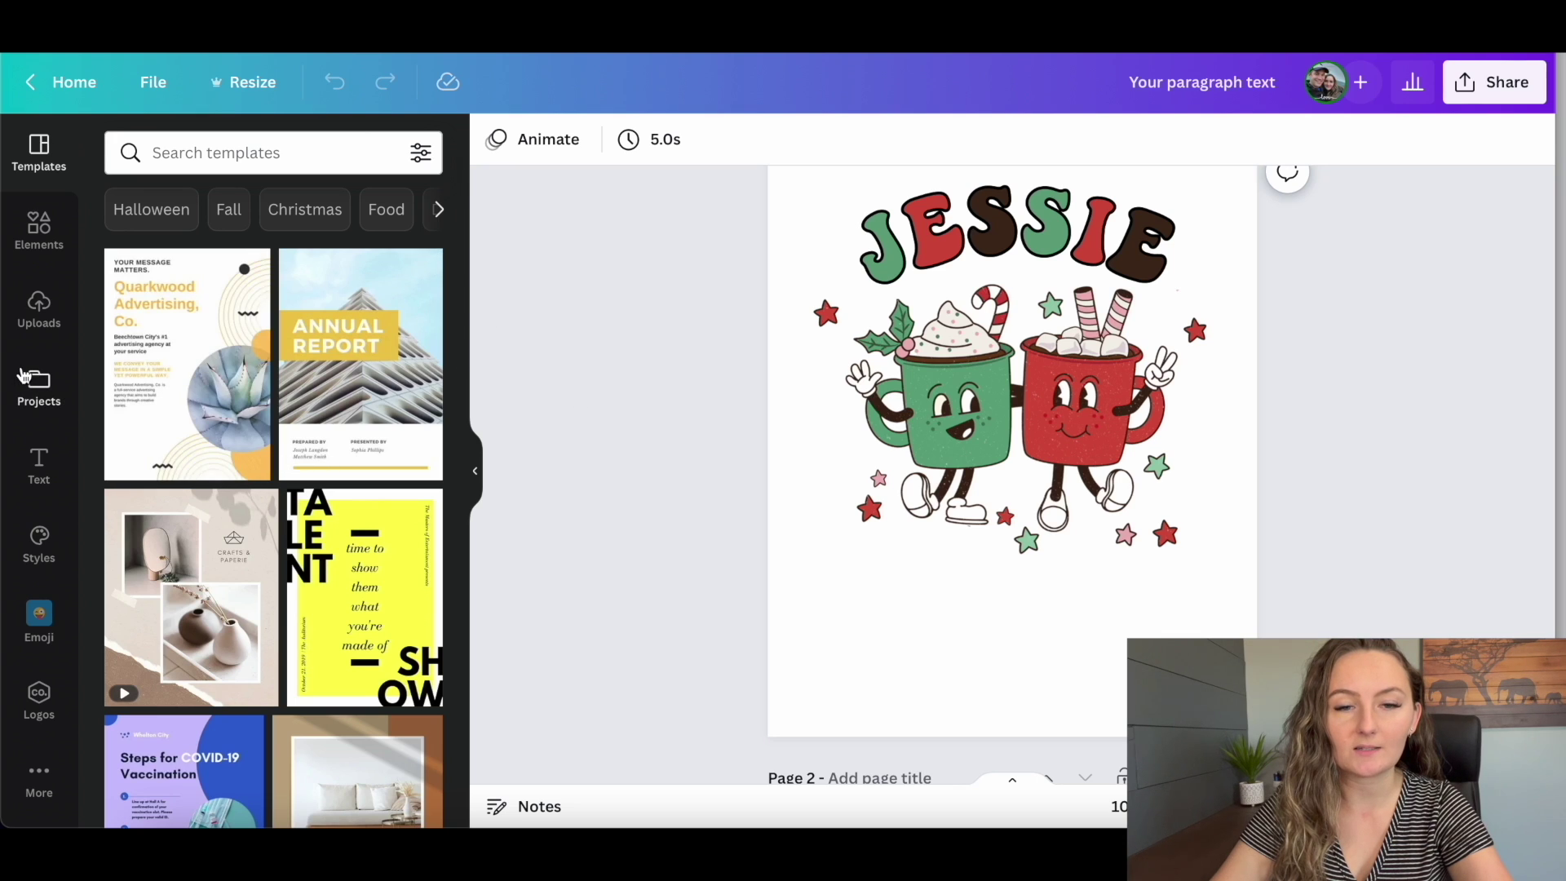
- Open the Mockups folder and add a subfolder named 3001 inside it
{"action": "left_click", "coordinate": [40, 387]}
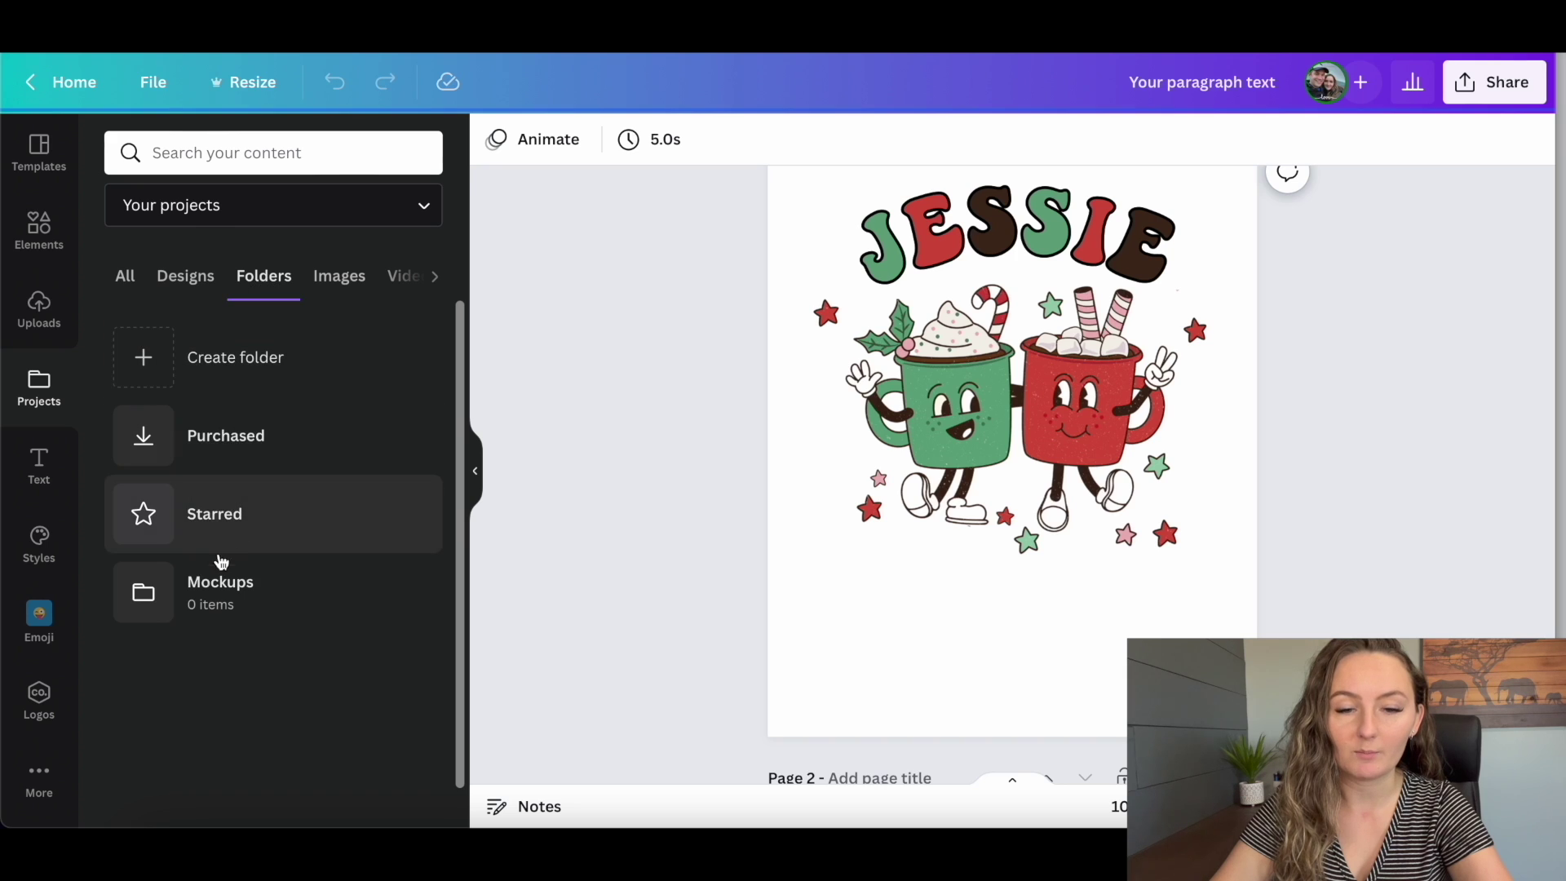
{"action": "left_click", "coordinate": [220, 596]}
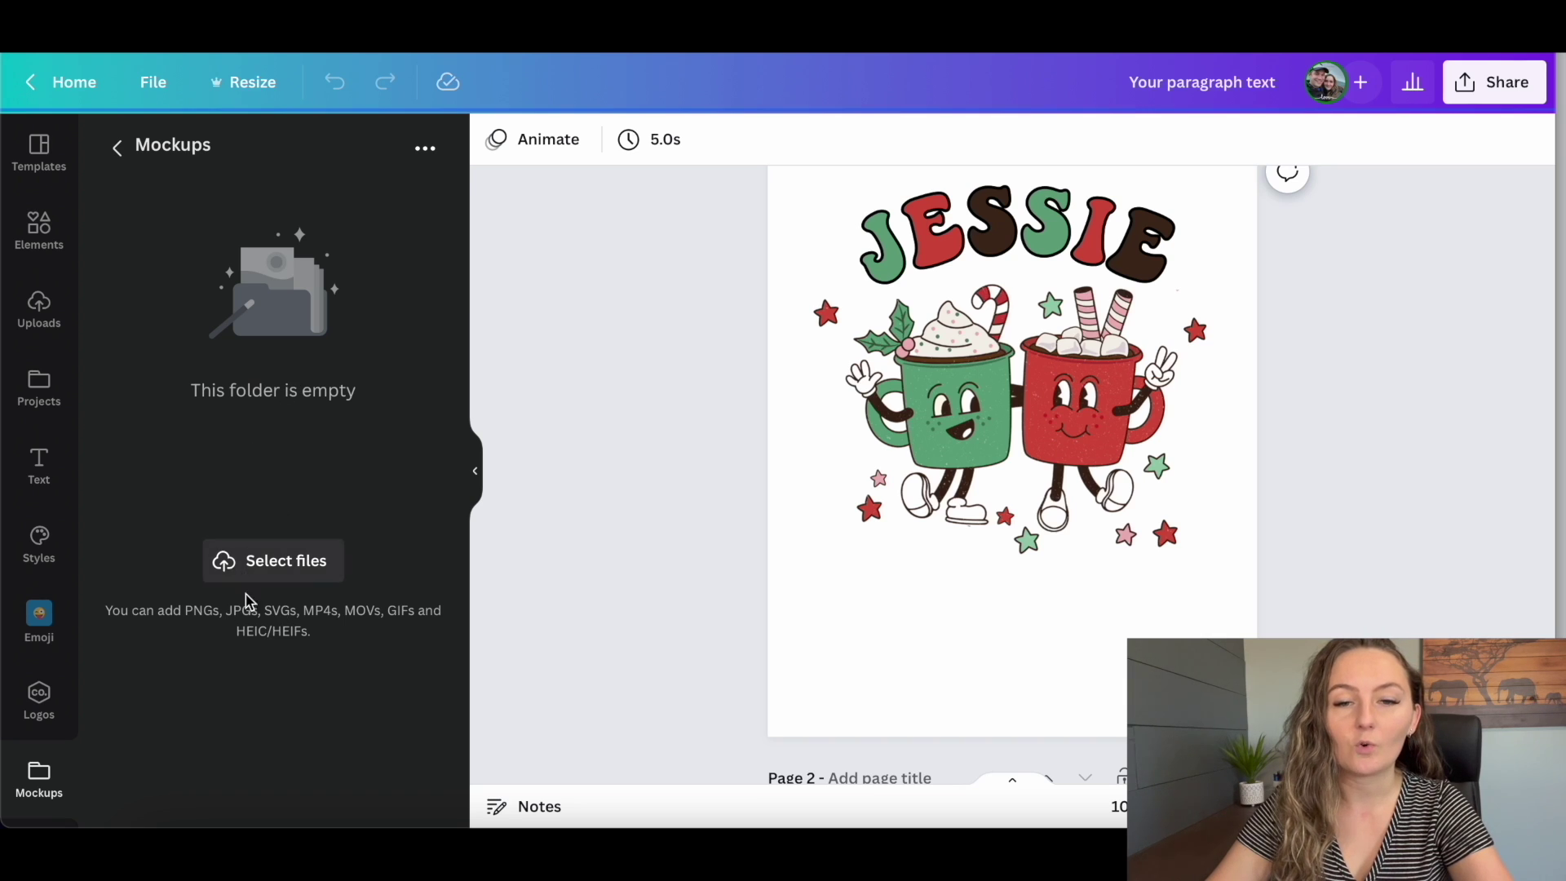
{"action": "left_click", "coordinate": [427, 152]}
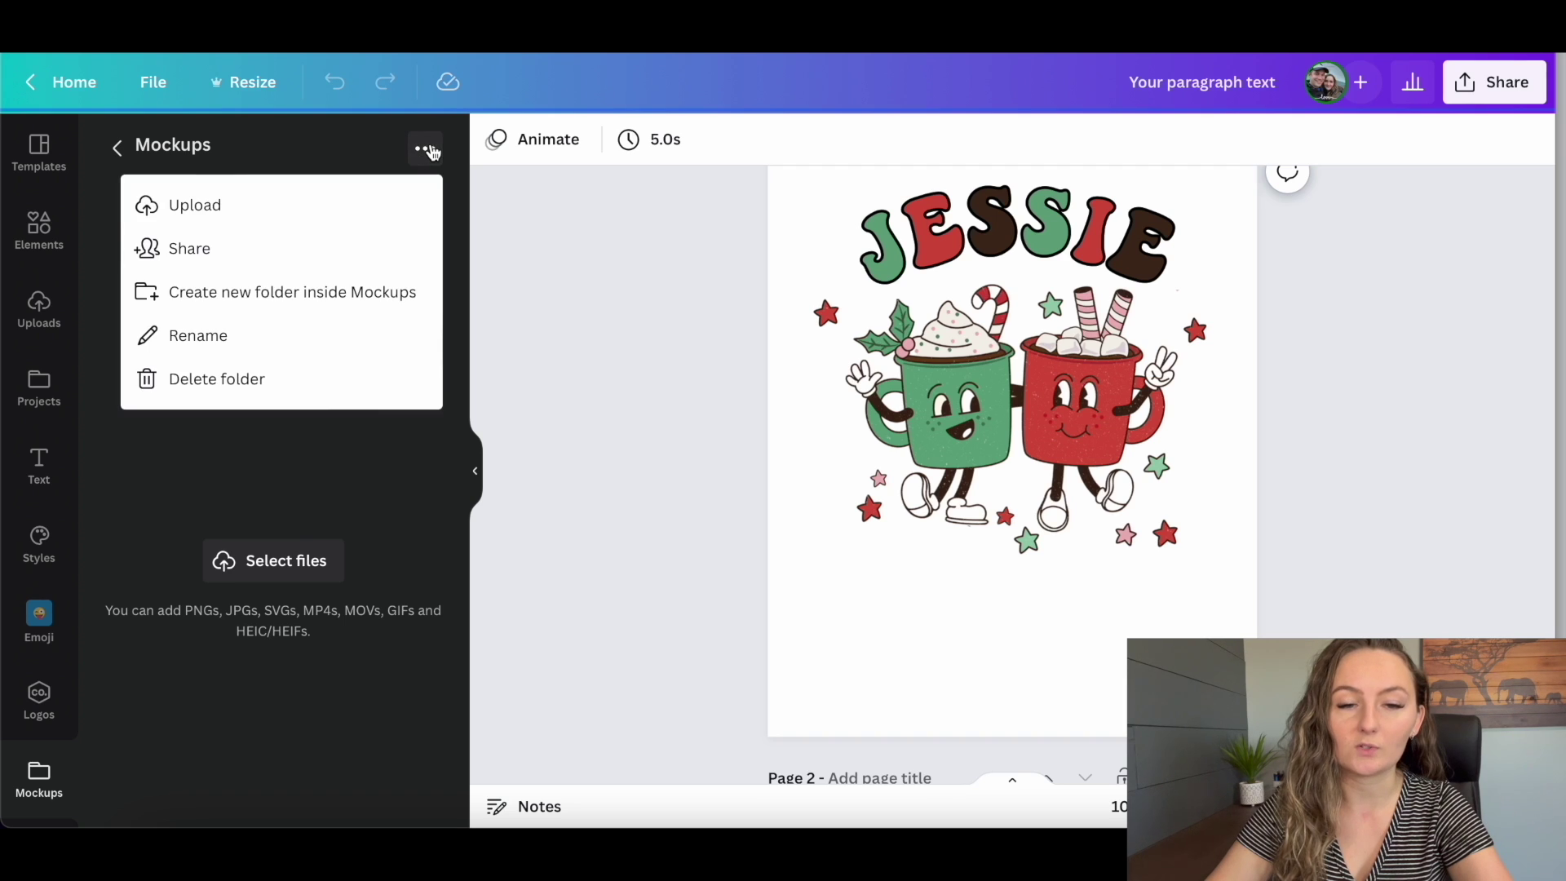
{"action": "left_click", "coordinate": [356, 303]}
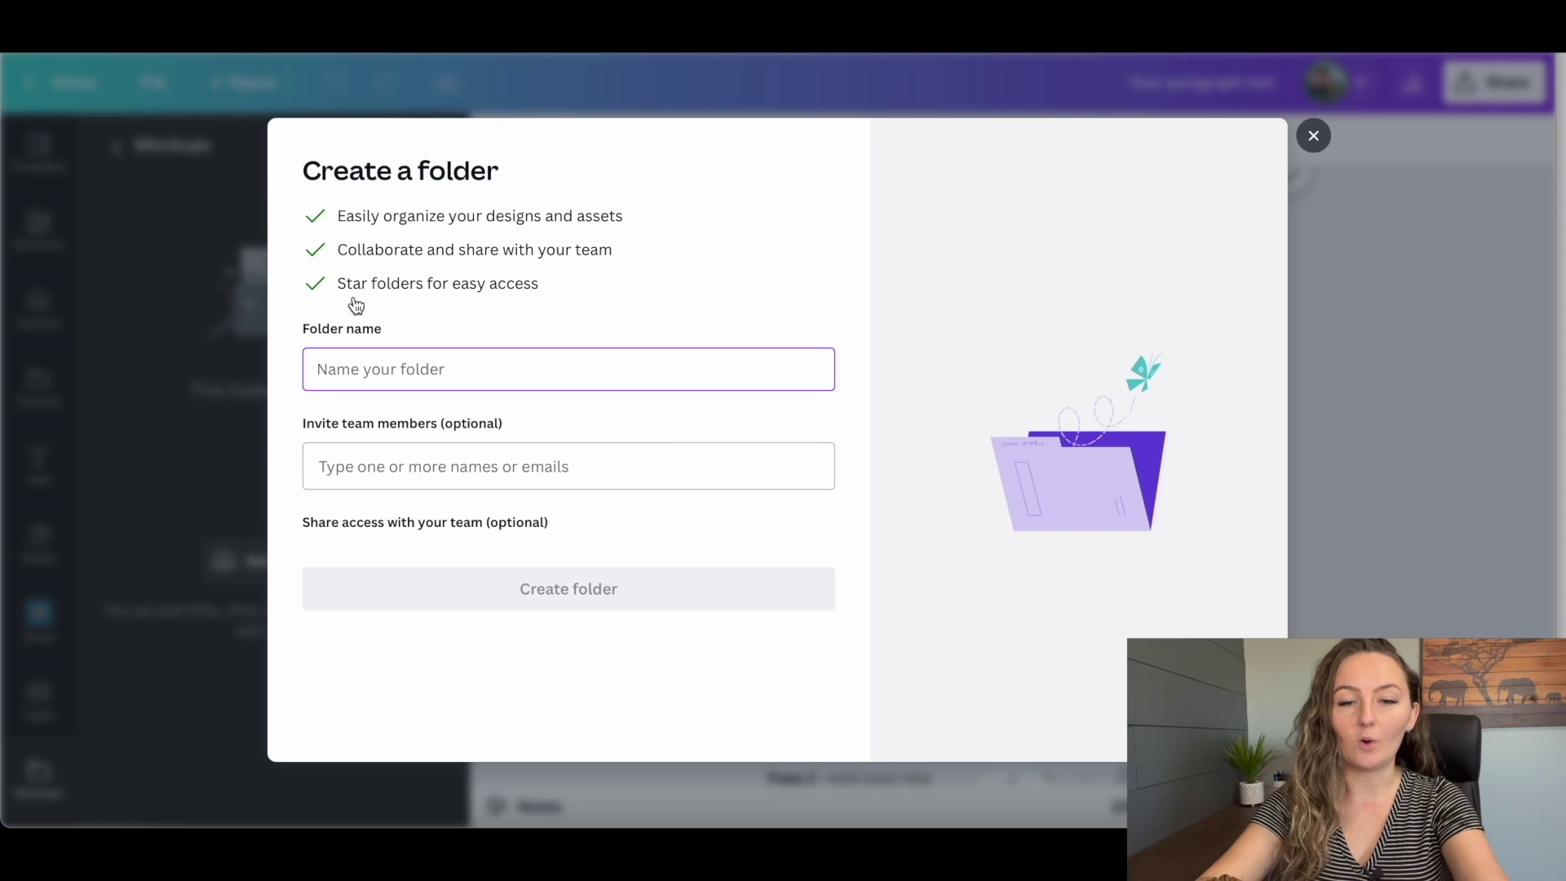
{"action": "type", "text": "3001"}
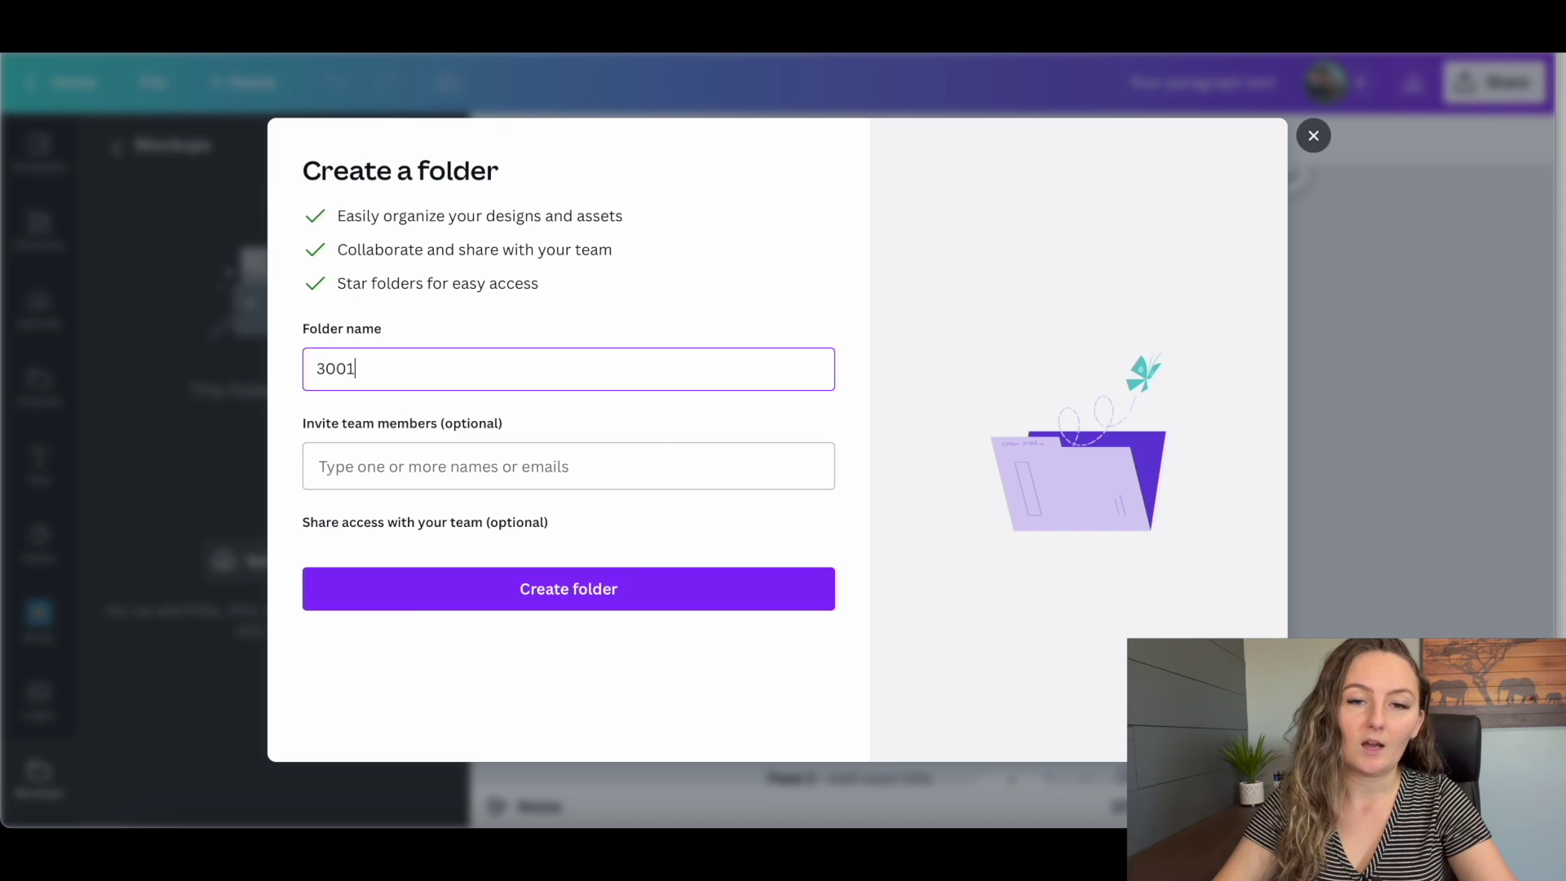
{"action": "left_click", "coordinate": [548, 608]}
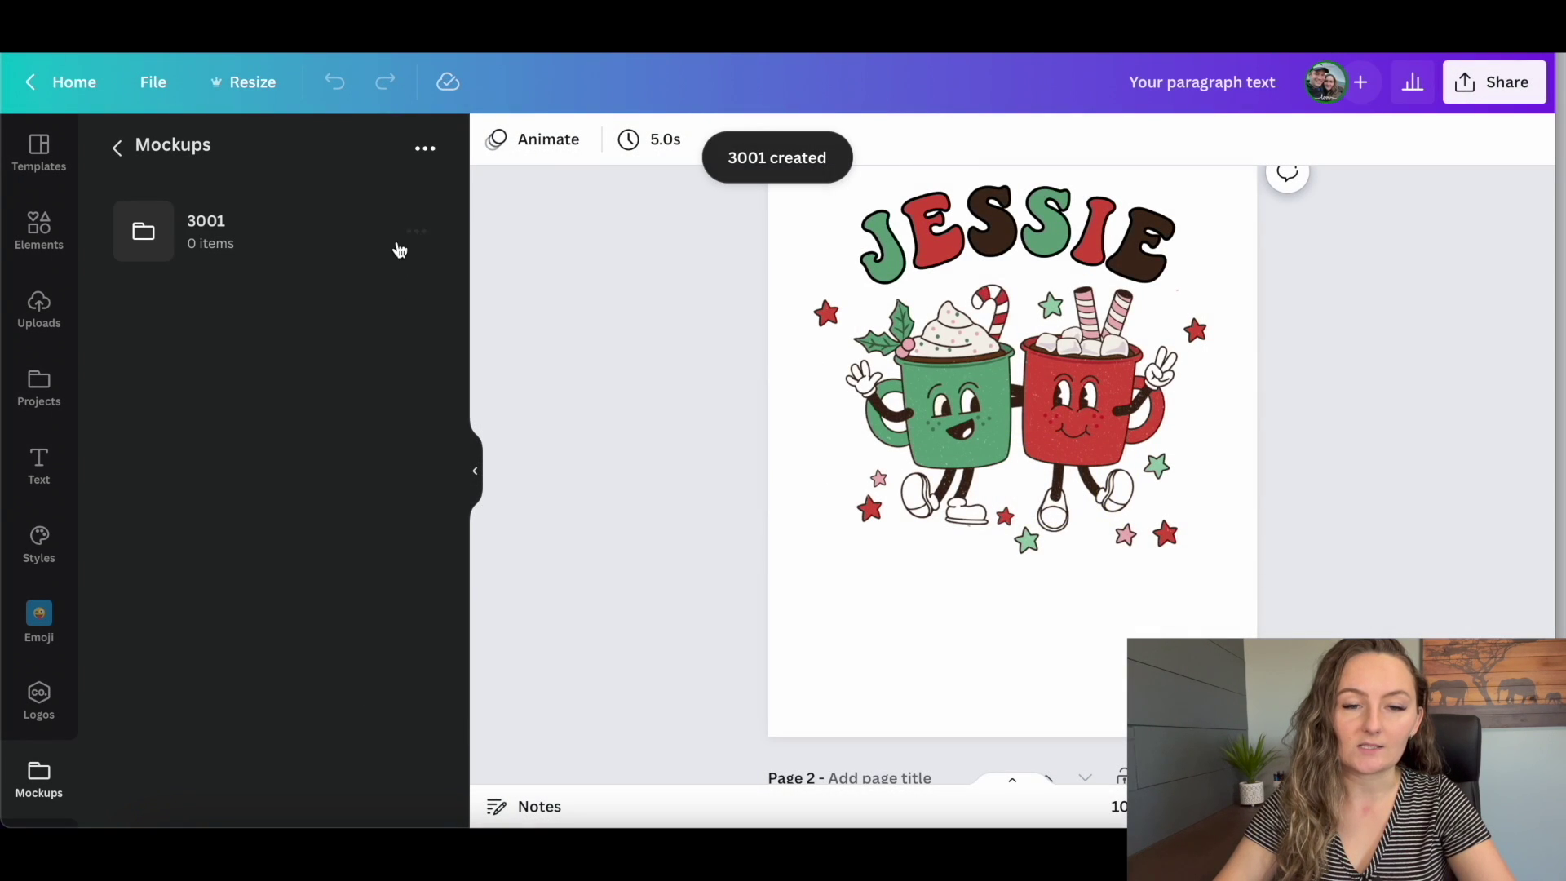
- Add subfolders 18000 and C1717 inside Mockups and open C1717
{"action": "left_click", "coordinate": [424, 161]}
{"action": "left_click", "coordinate": [315, 296]}
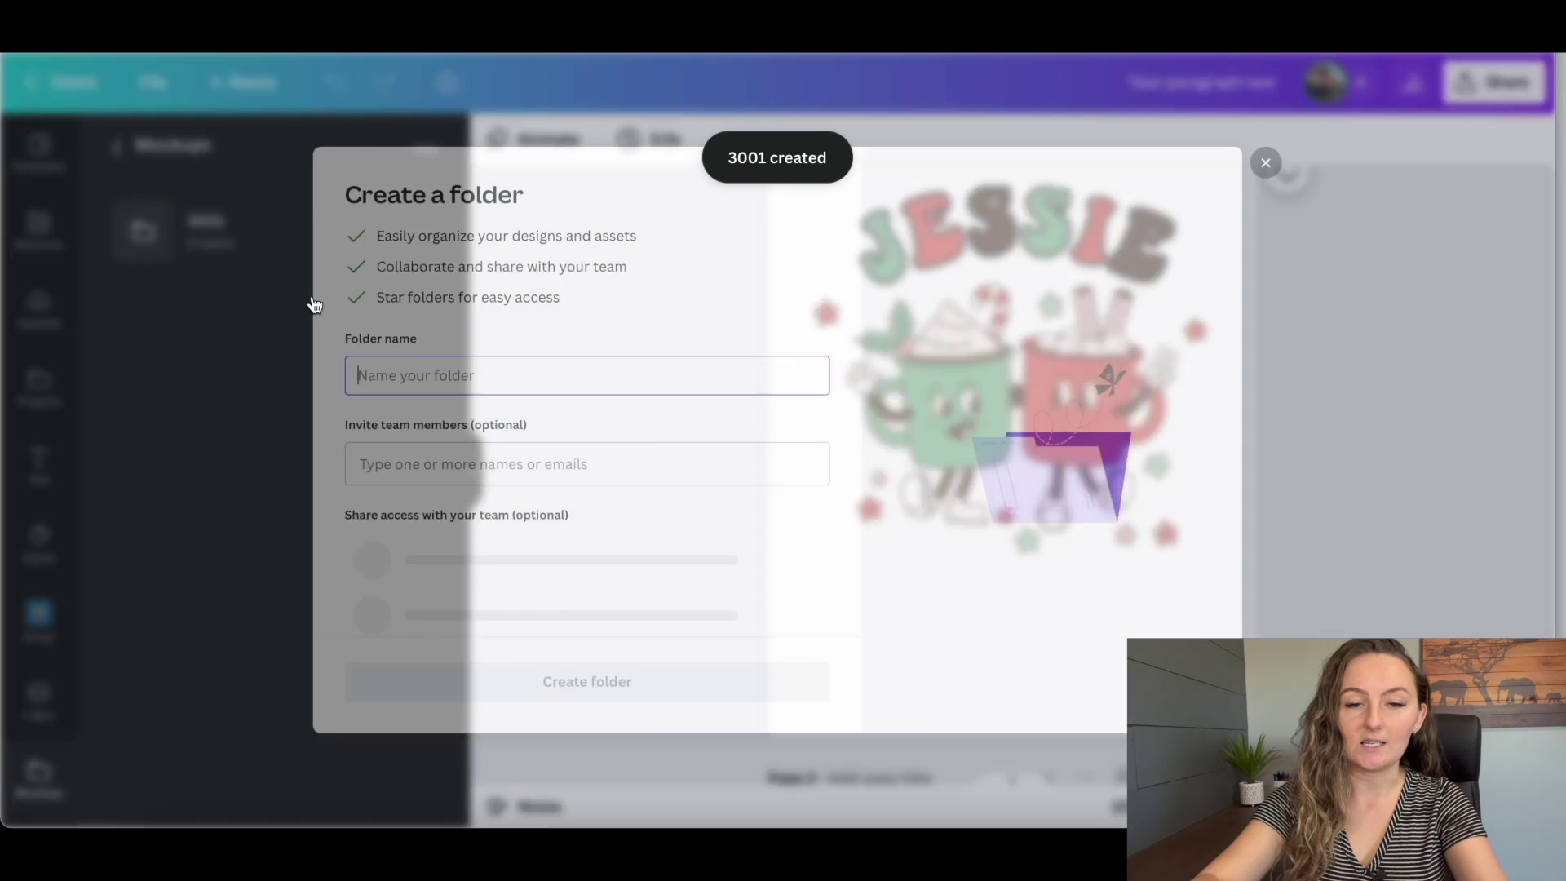
{"action": "type", "text": "18000"}
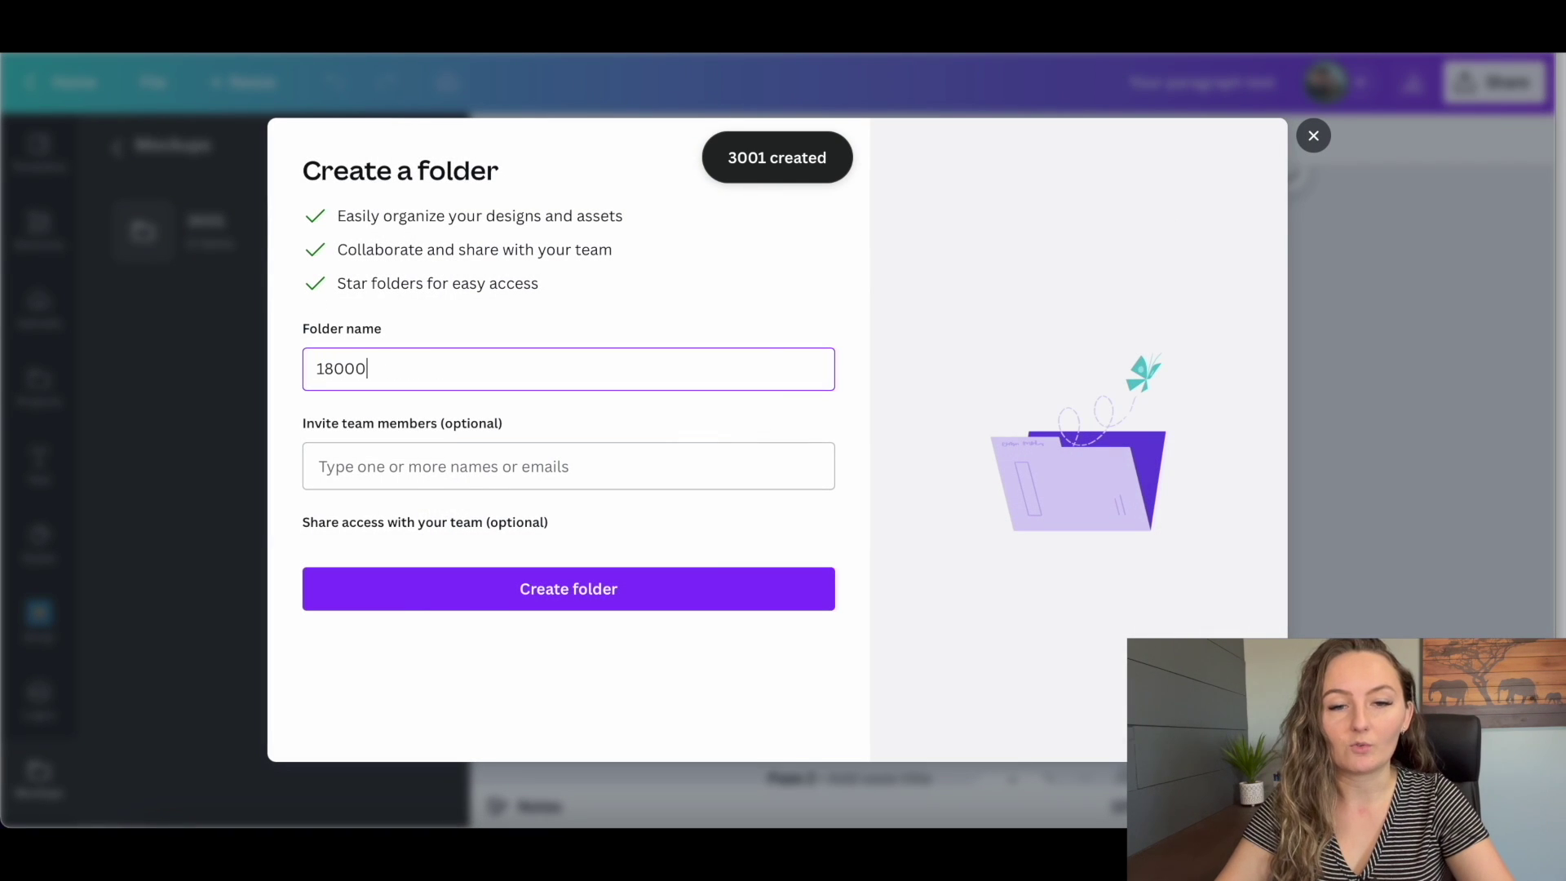
{"action": "left_click", "coordinate": [562, 588]}
{"action": "left_click", "coordinate": [425, 154]}
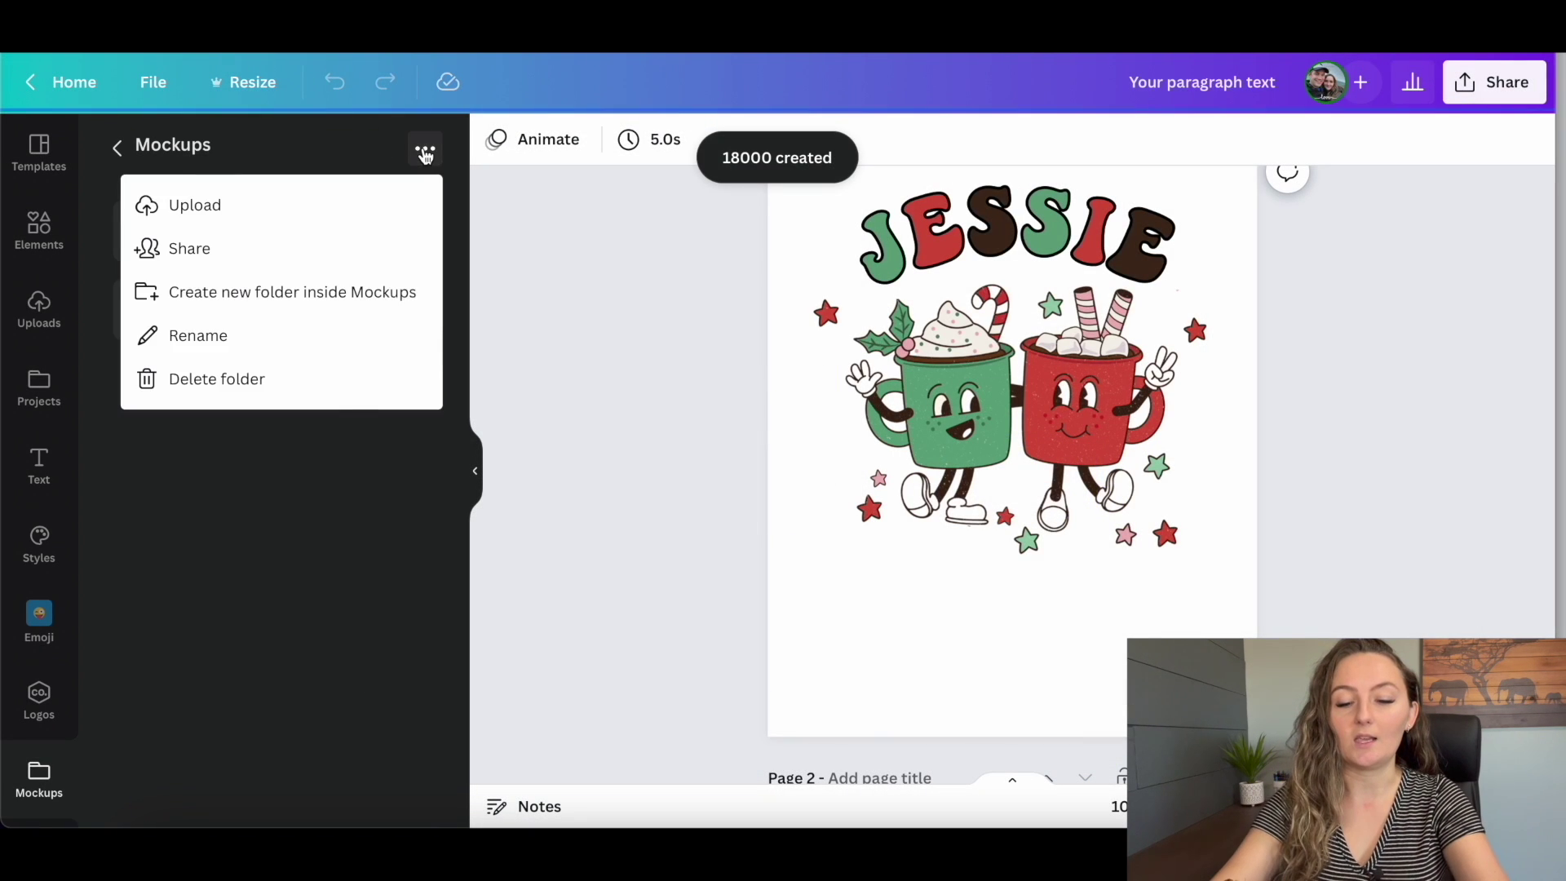
{"action": "left_click", "coordinate": [288, 294]}
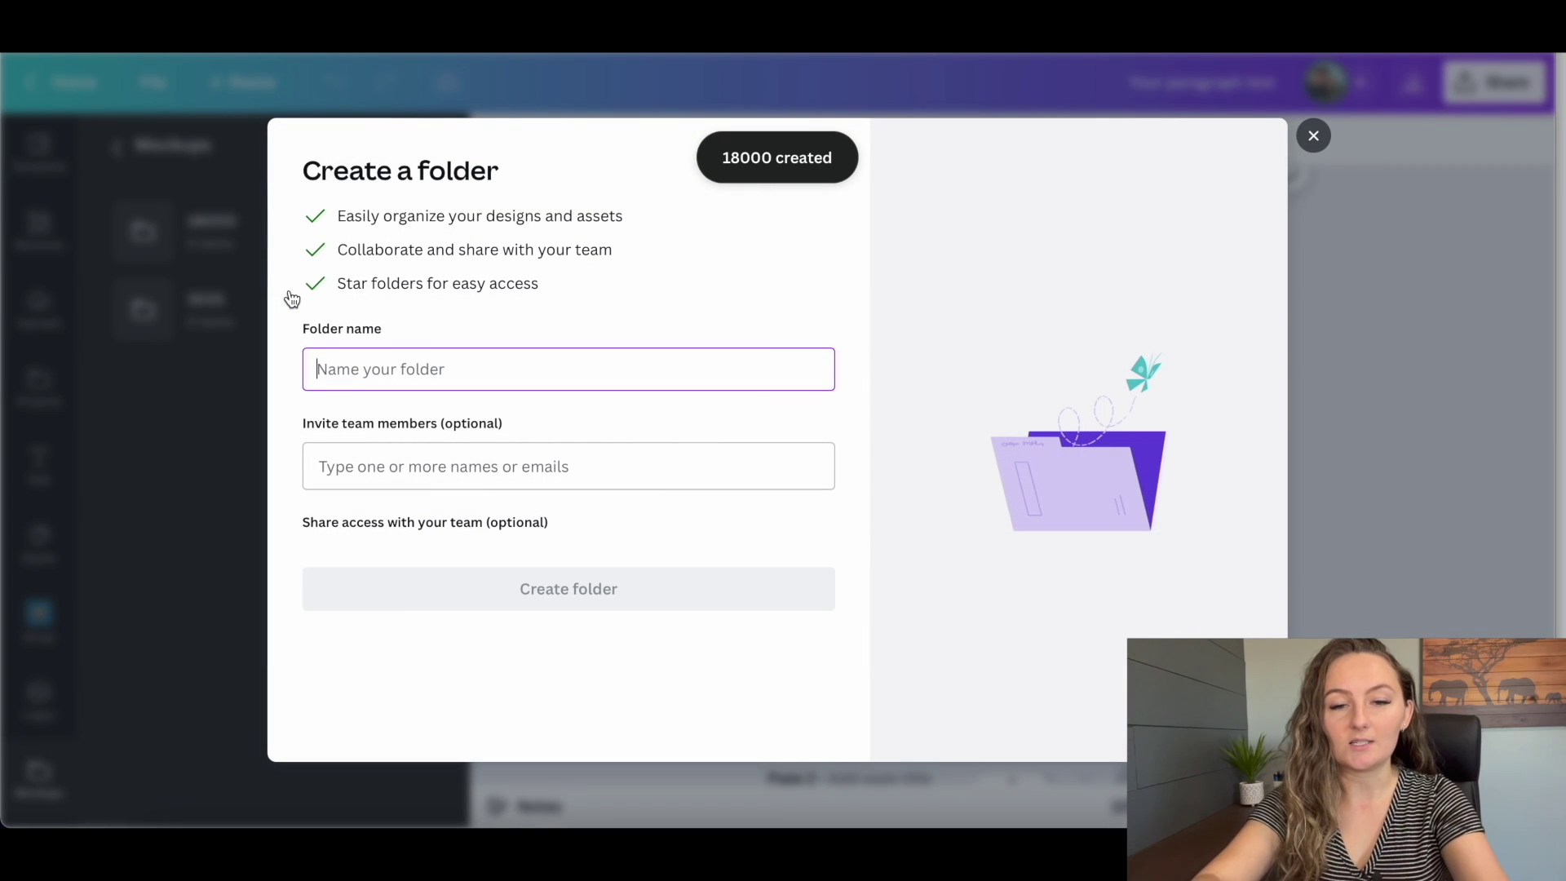
{"action": "type", "text": "C1717"}
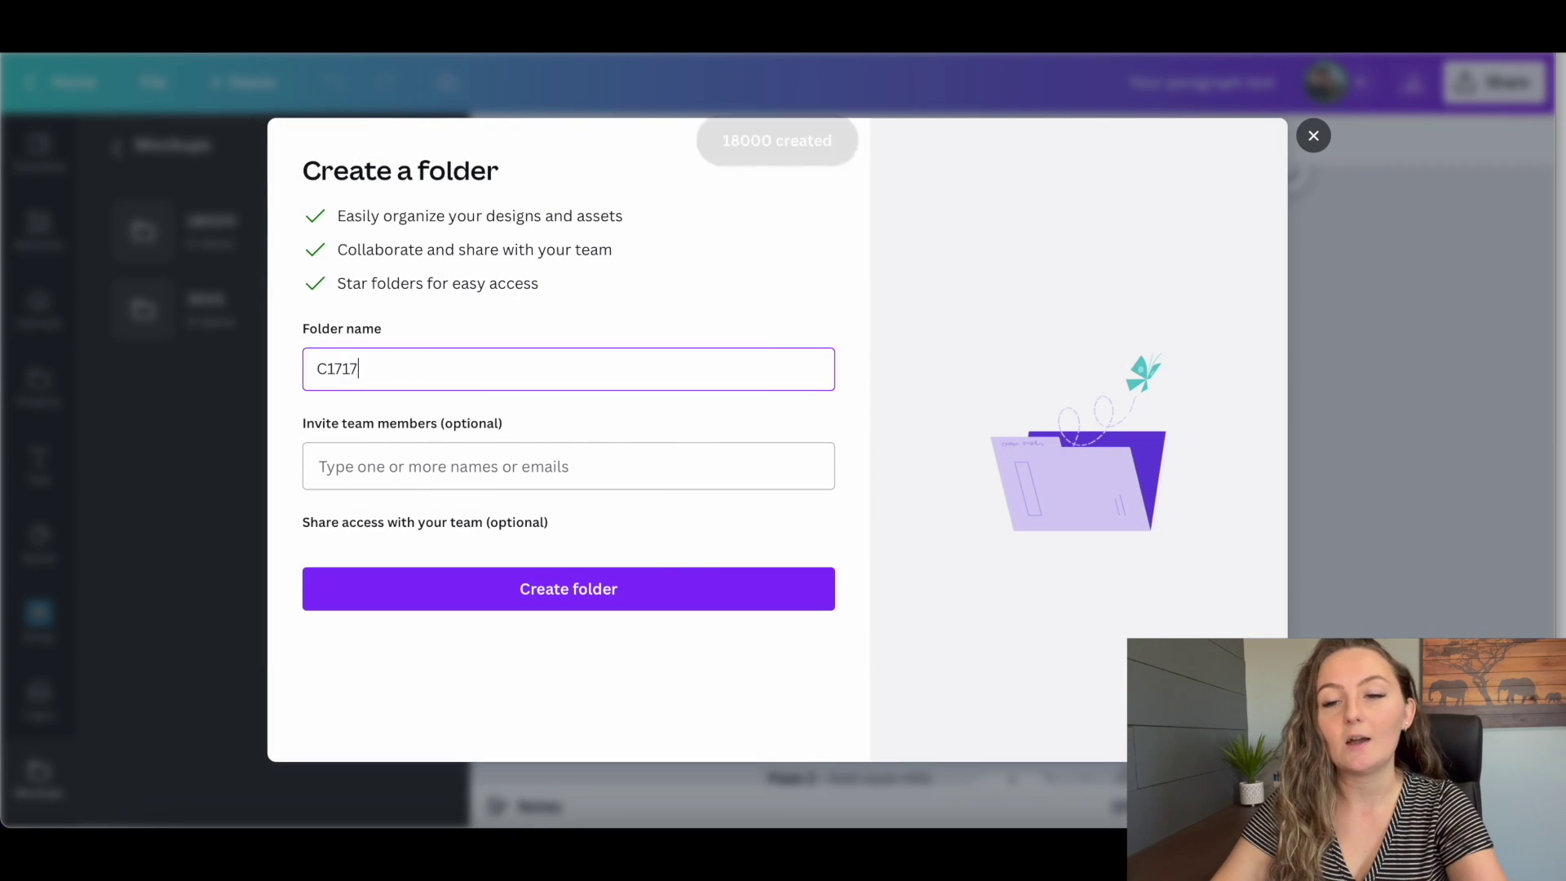
{"action": "left_click", "coordinate": [566, 589]}
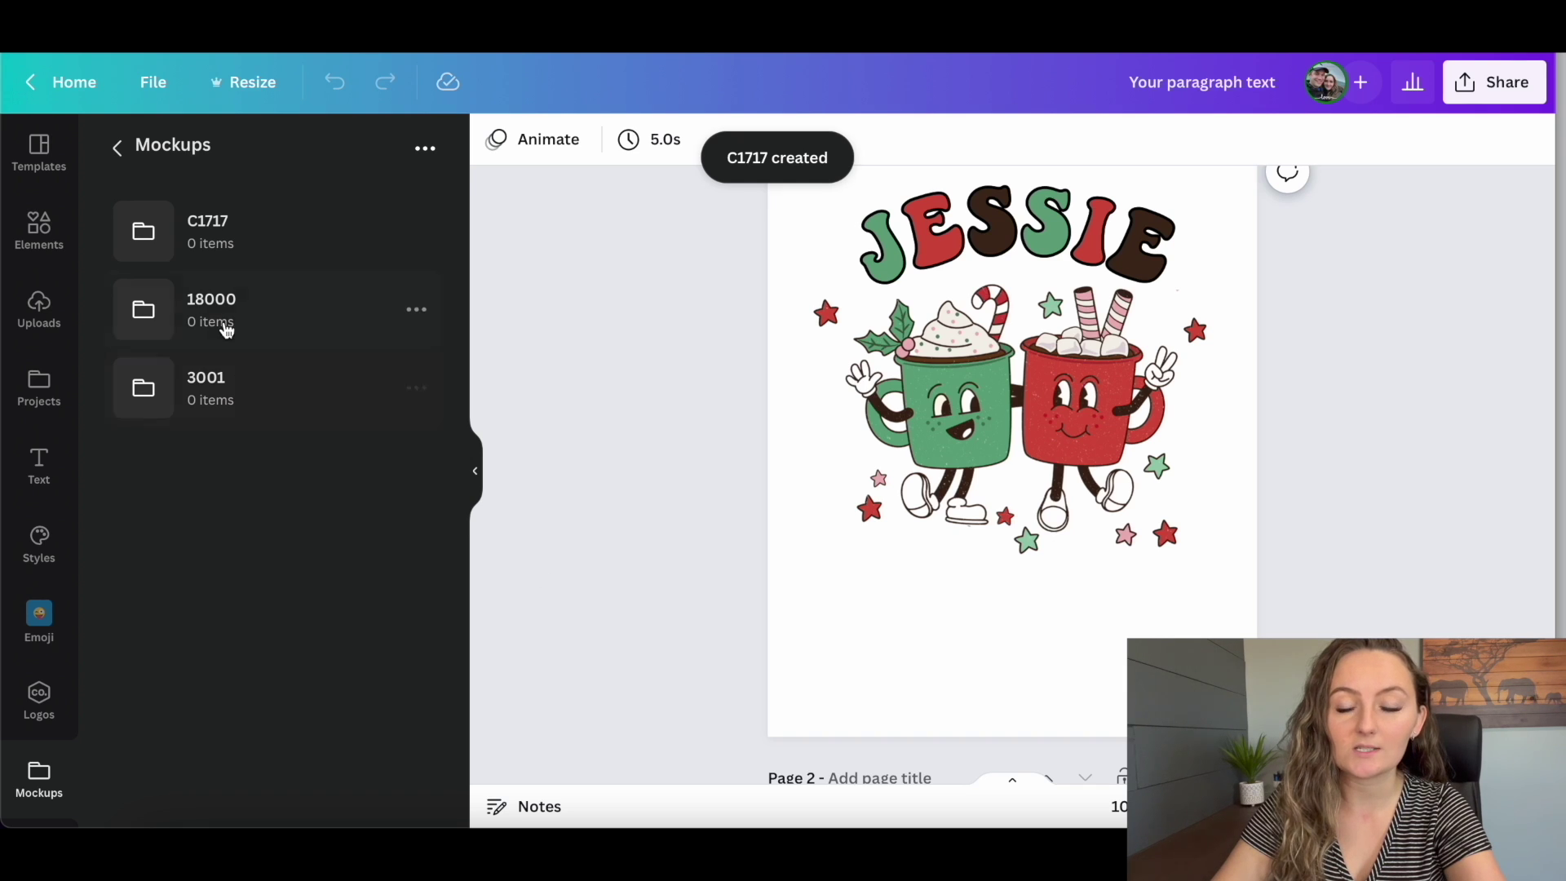
{"action": "left_click", "coordinate": [194, 222]}
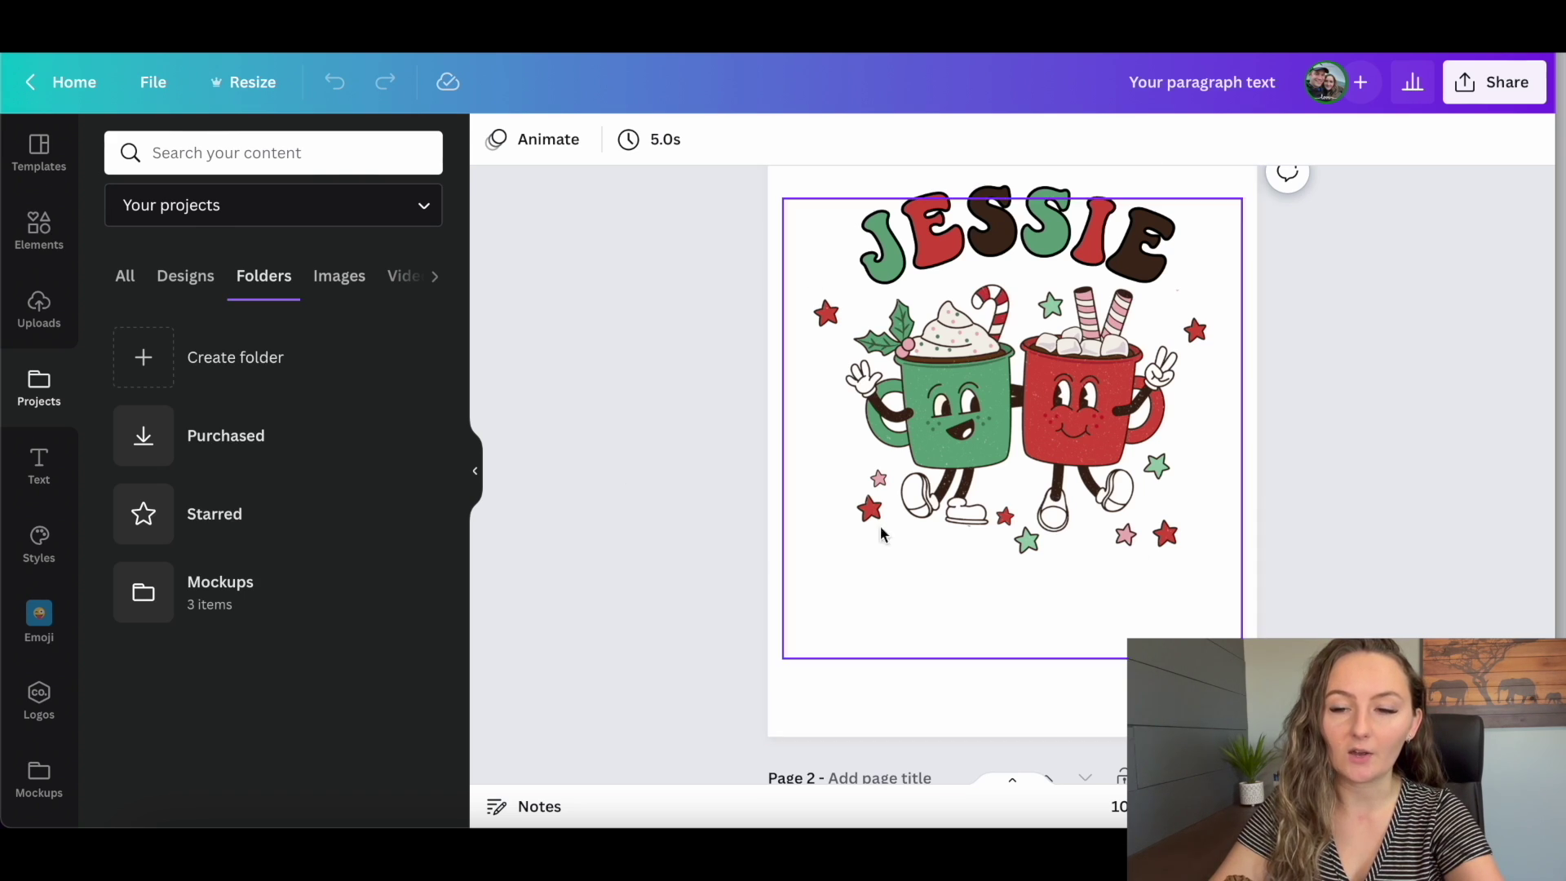
- Replace the personalized name with a new name in both the lettering and outline layers
{"action": "scroll", "coordinate": [1283, 469], "scroll_direction": "up", "scroll_amount": 1}
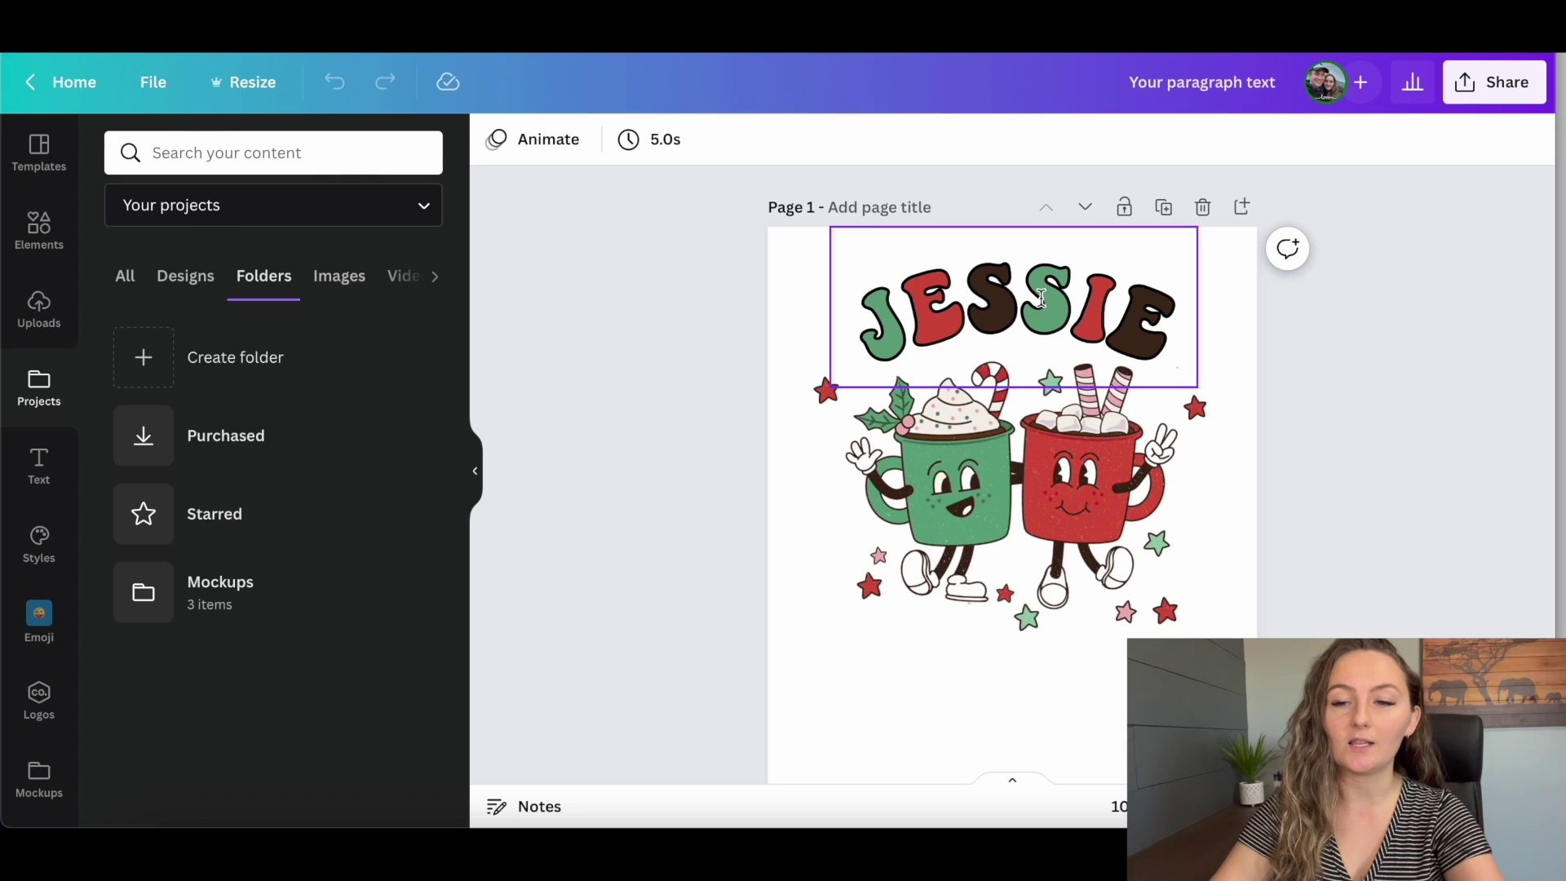
{"action": "left_click", "coordinate": [1021, 312]}
{"action": "left_click", "coordinate": [1021, 311]}
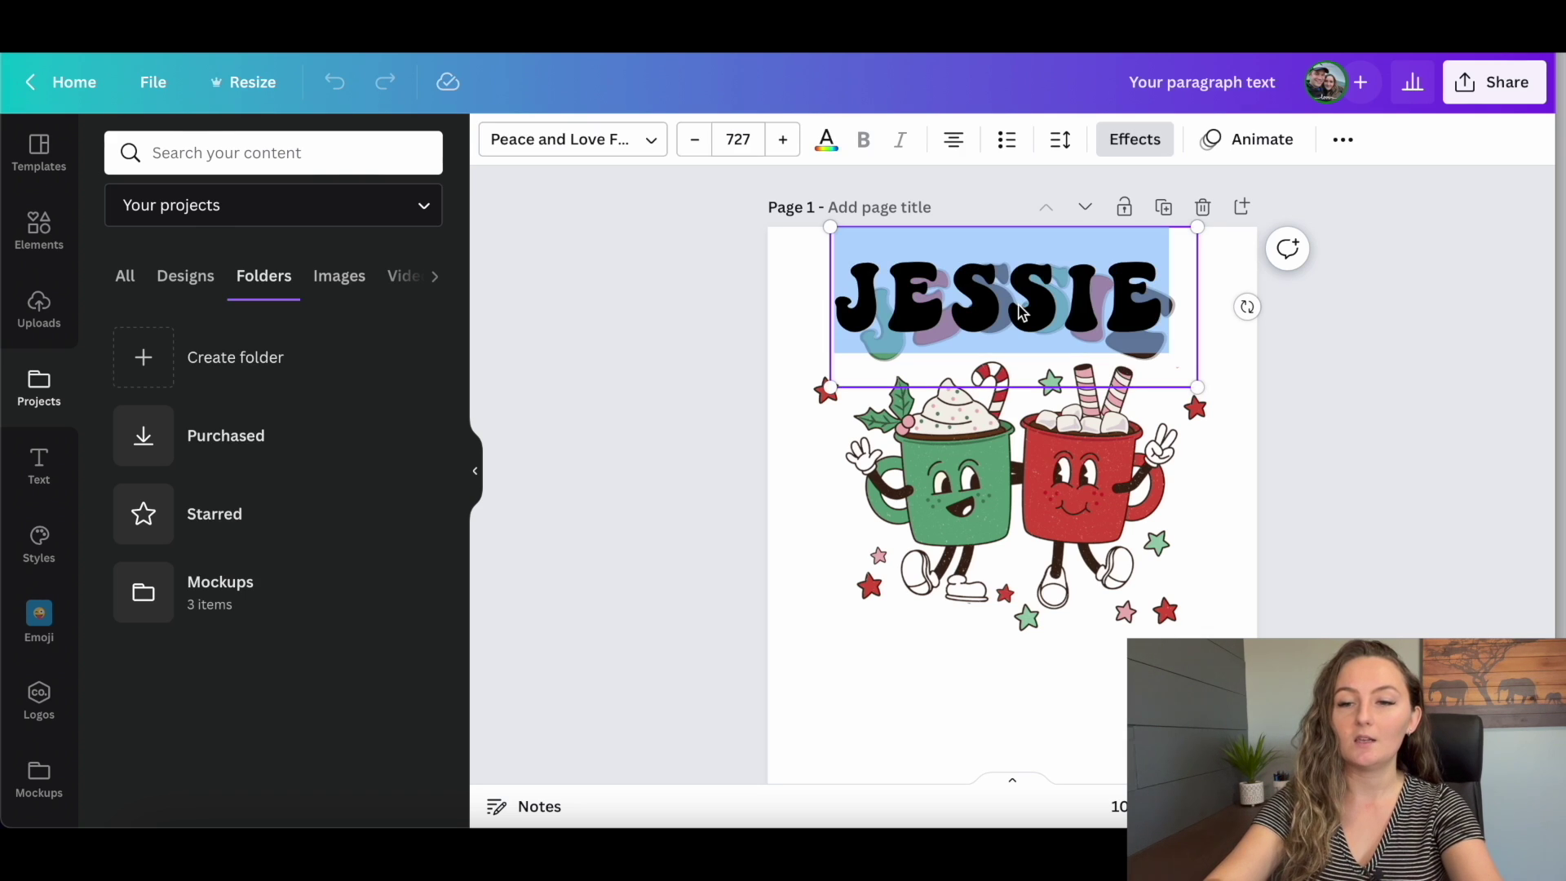
{"action": "type", "text": "CASSIY"}
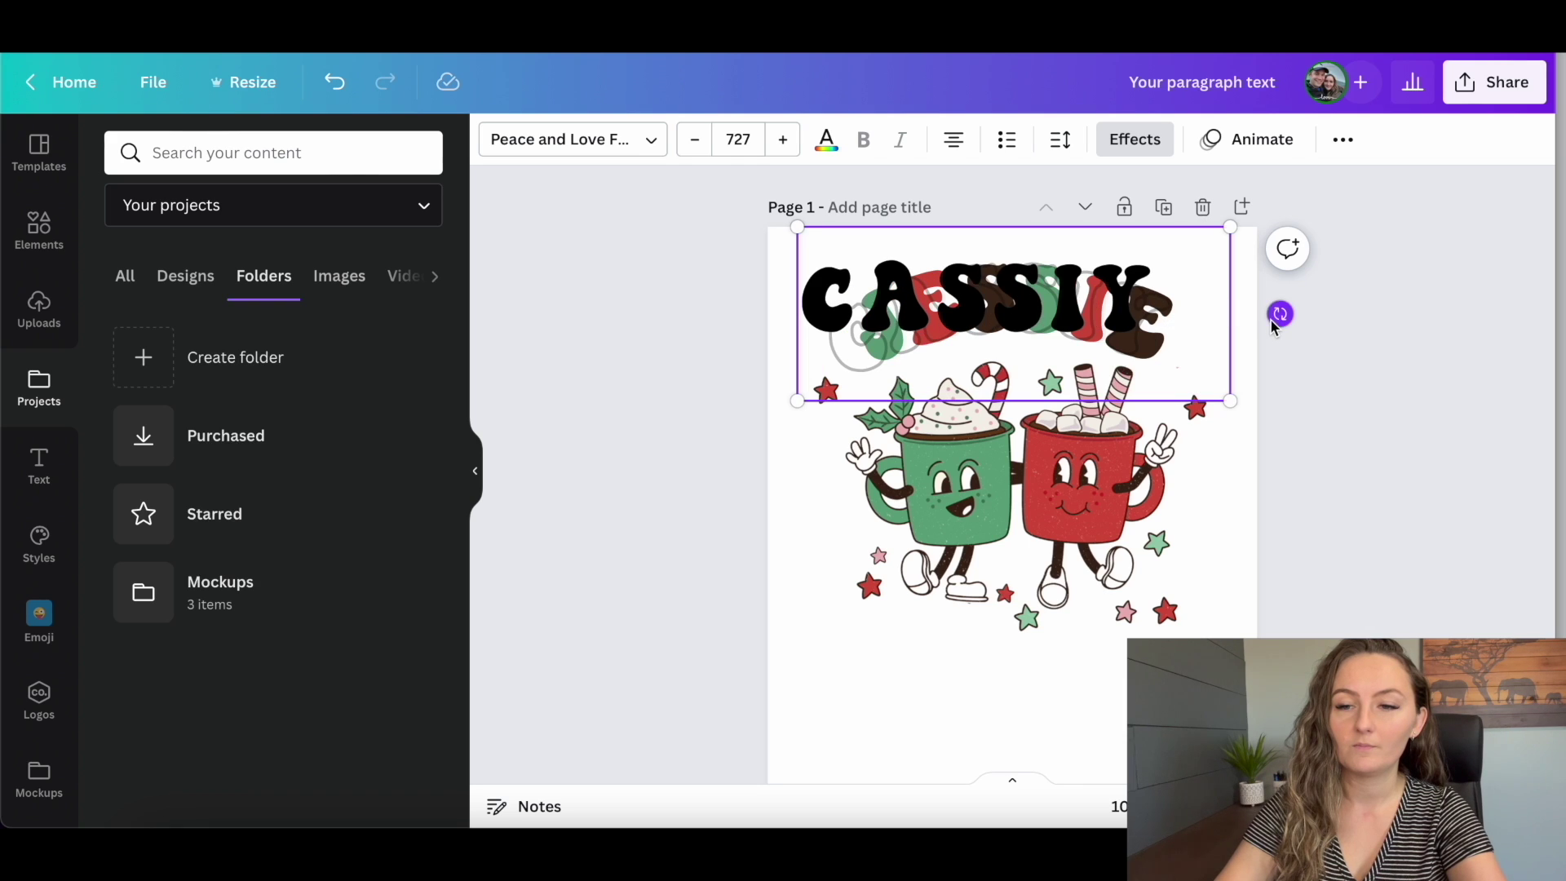
{"action": "left_click", "coordinate": [1321, 458]}
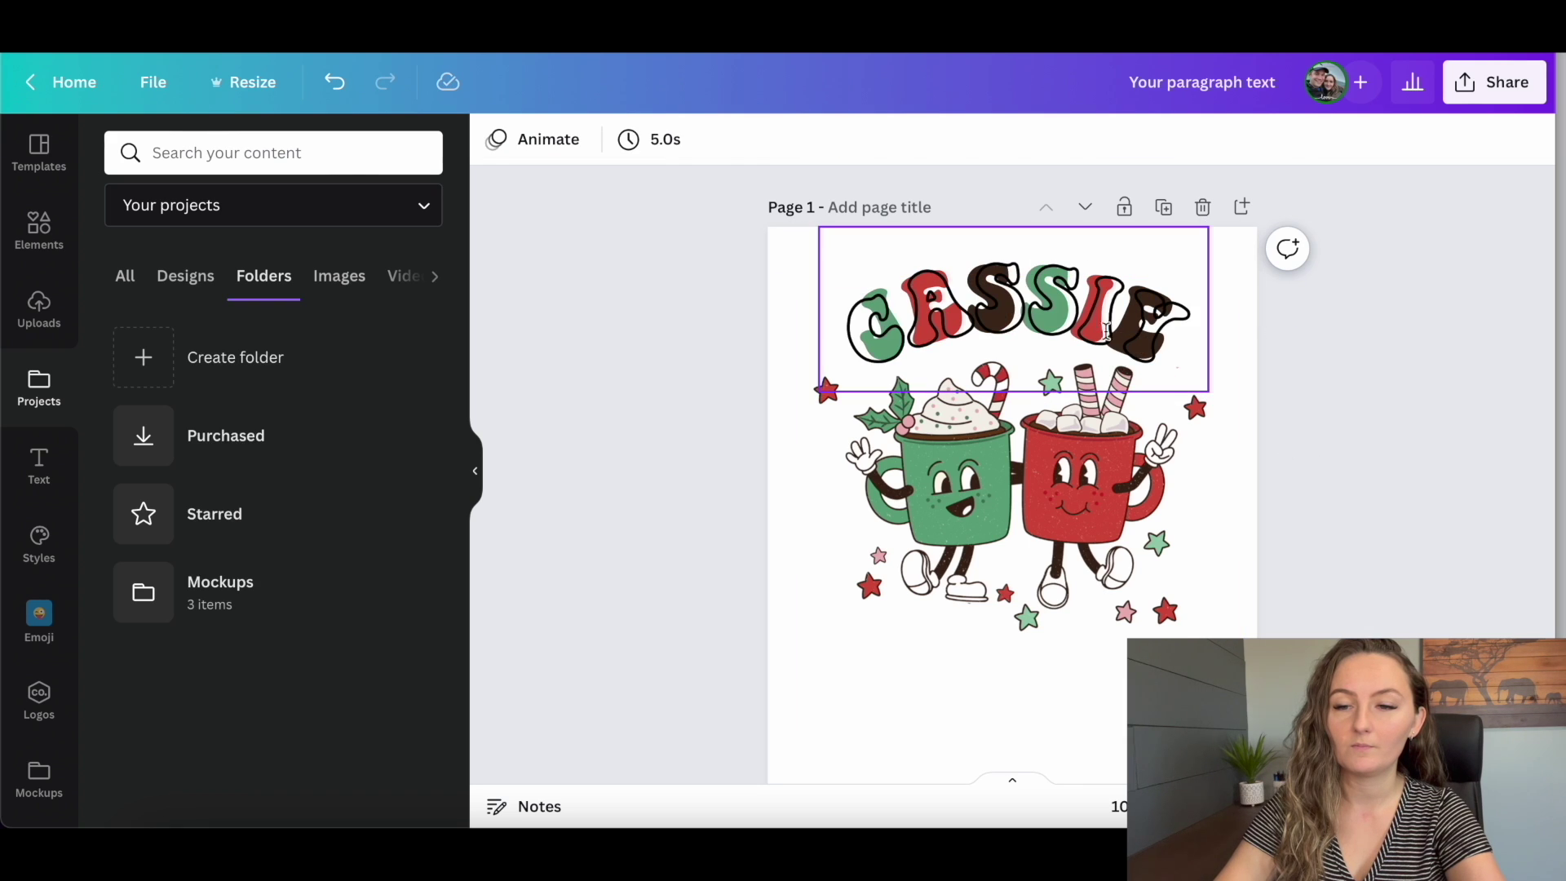
{"action": "left_click", "coordinate": [1049, 299]}
{"action": "left_click_drag", "start_coordinate": [1048, 299], "coordinate": [1045, 238]}
{"action": "left_click", "coordinate": [1007, 334]}
{"action": "double_click", "coordinate": [998, 337]}
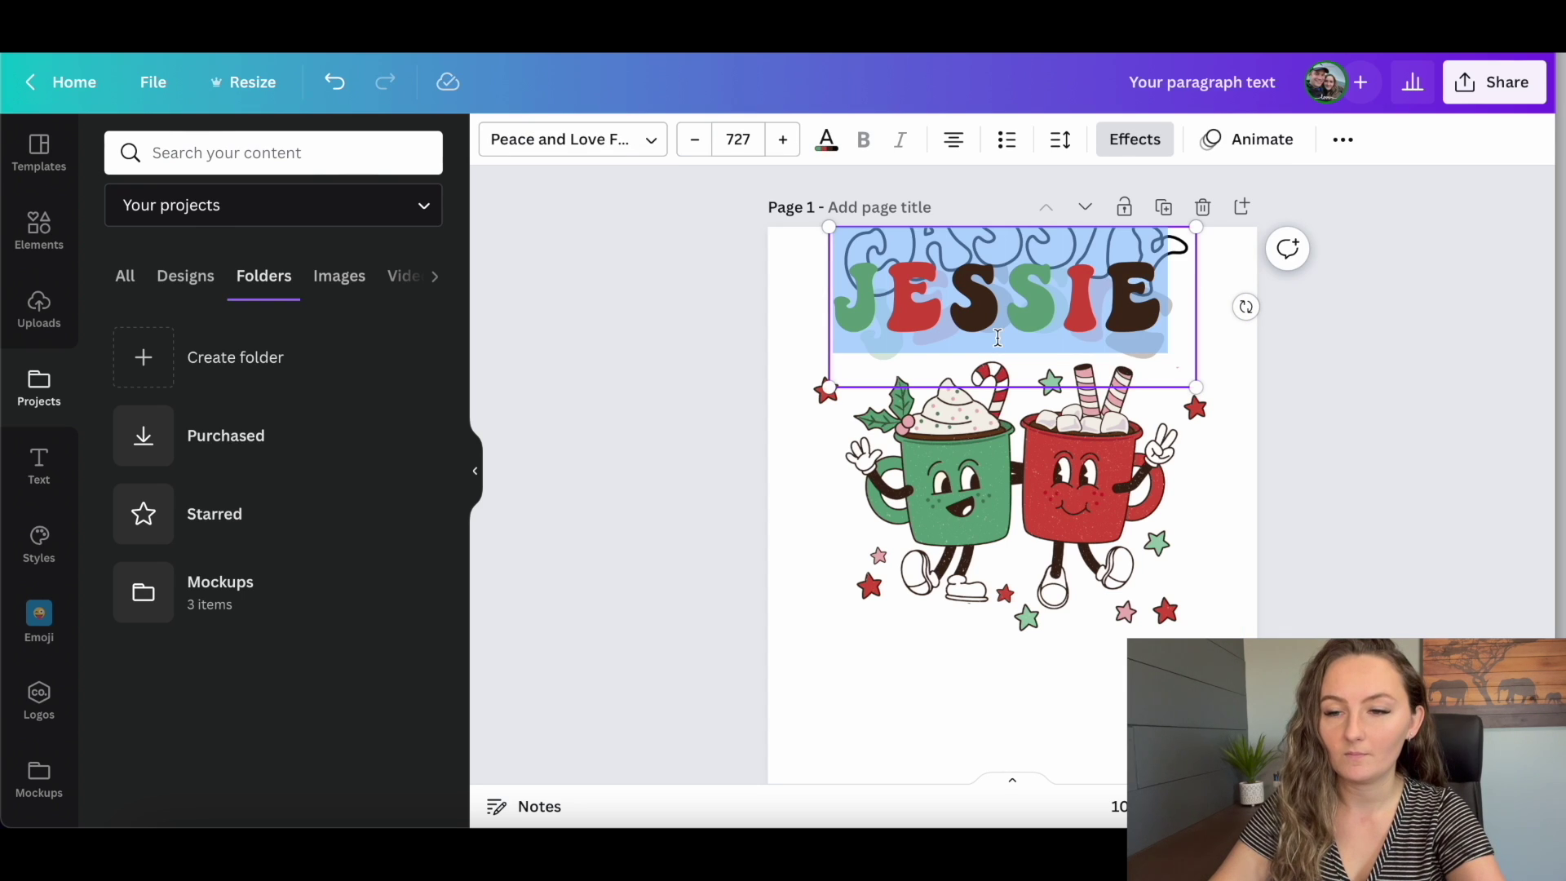
{"action": "type", "text": "CASSIY"}
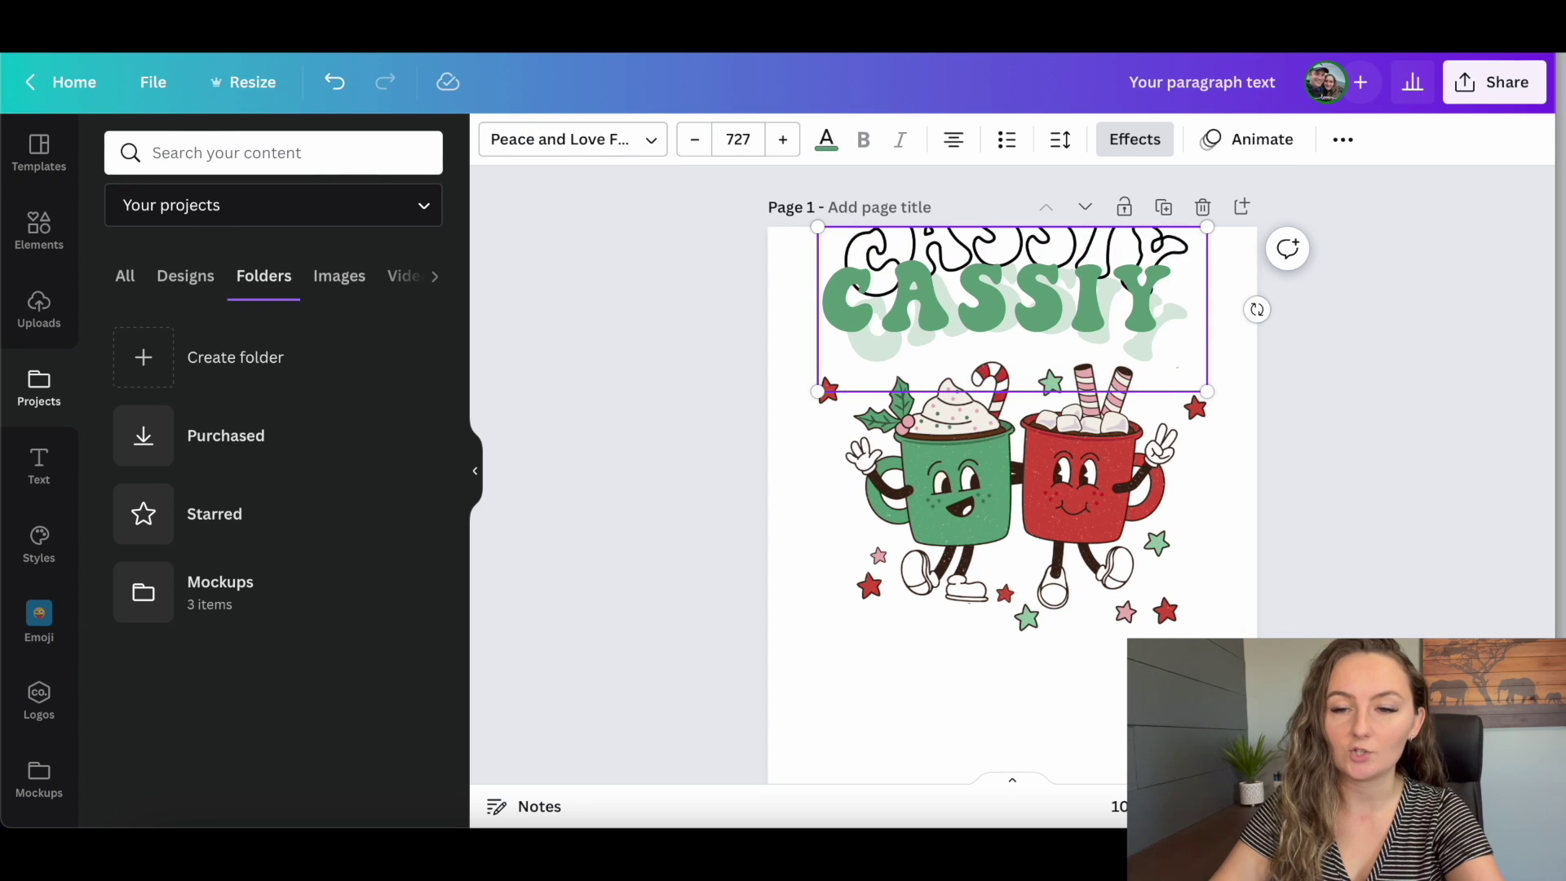
{"action": "left_click", "coordinate": [1327, 413]}
{"action": "mouse_move", "coordinate": [875, 405]}
{"action": "left_mouse_down"}
{"action": "mouse_move", "coordinate": [875, 339]}
{"action": "mouse_move", "coordinate": [875, 402]}
{"action": "left_mouse_up"}
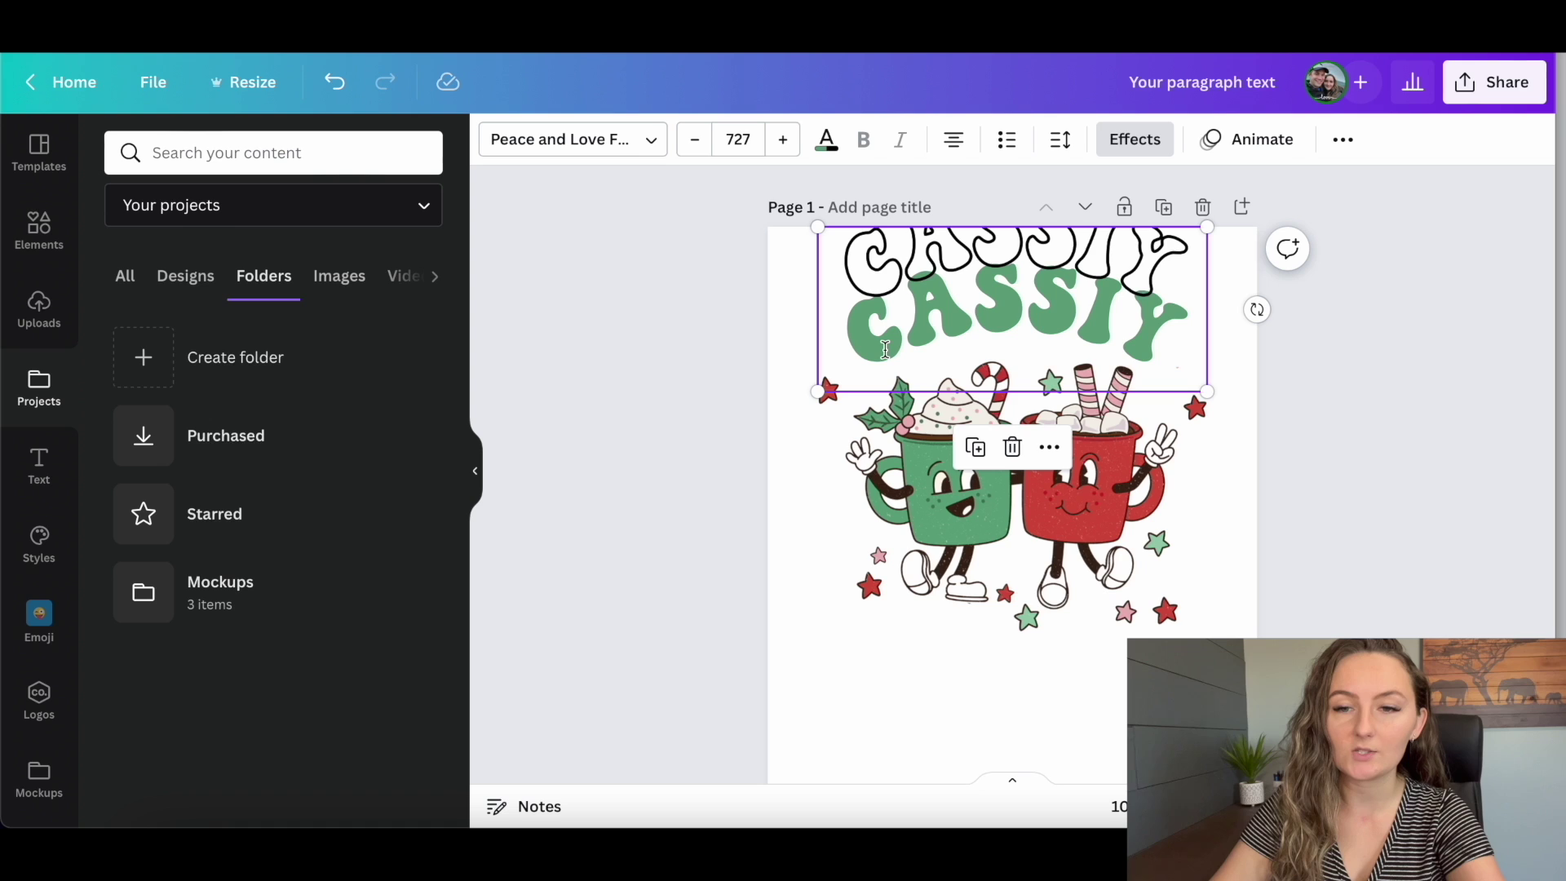
- Colour the name's letters alternately red, green and dark brown, and realign the outline behind it
{"action": "left_click", "coordinate": [859, 316]}
{"action": "left_click_drag", "start_coordinate": [858, 316], "coordinate": [819, 316]}
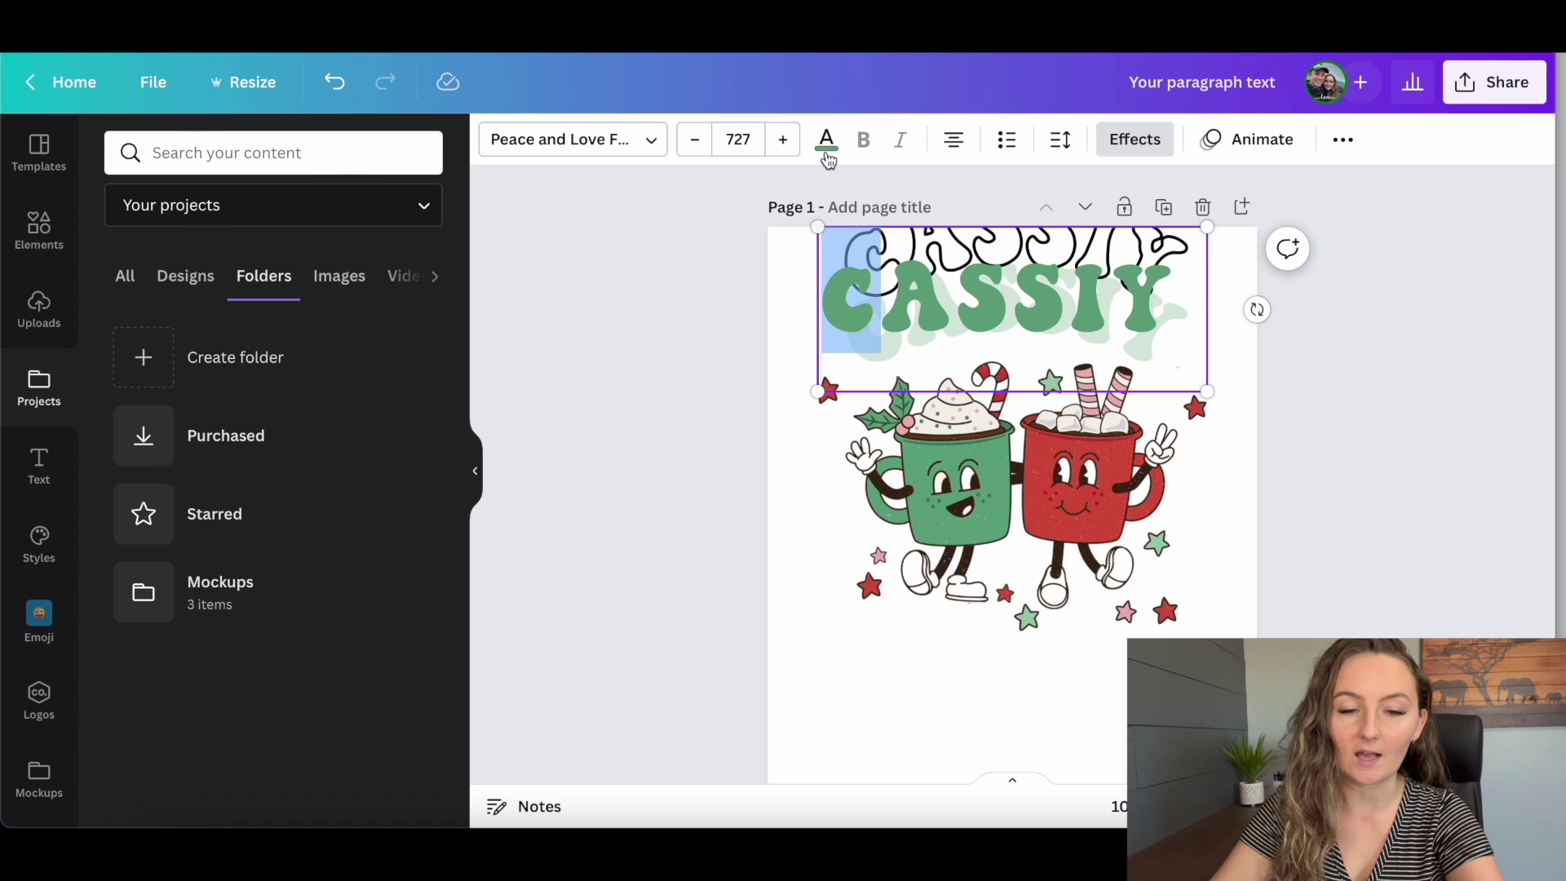
{"action": "left_click", "coordinate": [826, 139]}
{"action": "scroll", "coordinate": [269, 325], "scroll_direction": "down", "scroll_amount": 15}
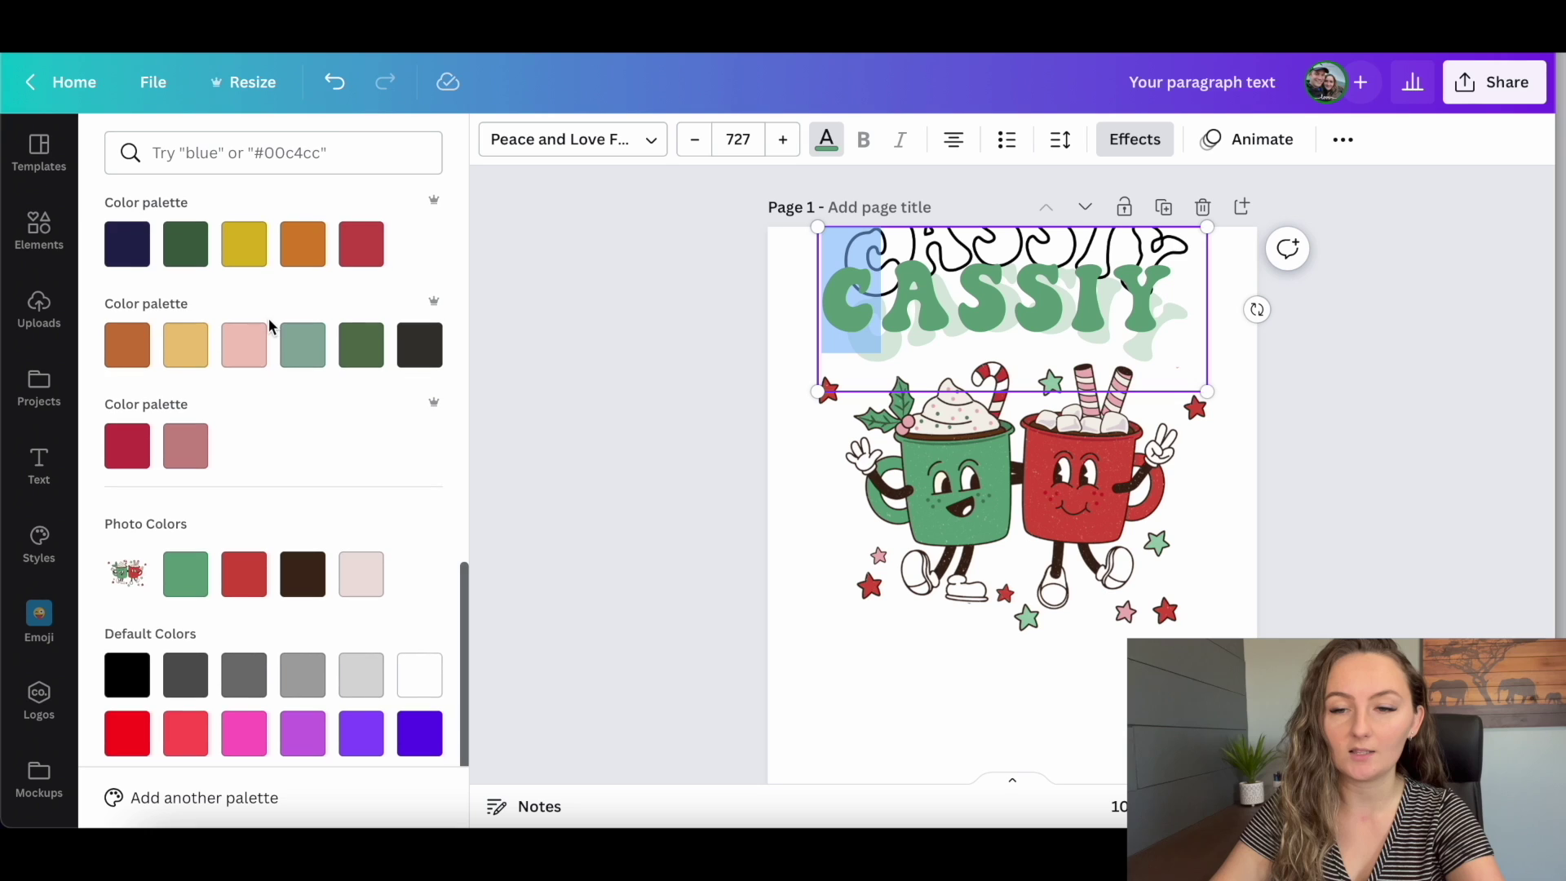
{"action": "left_click", "coordinate": [244, 574]}
{"action": "left_click_drag", "start_coordinate": [945, 296], "coordinate": [893, 296]}
{"action": "left_click_drag", "start_coordinate": [1014, 294], "coordinate": [959, 293]}
{"action": "left_click", "coordinate": [302, 573]}
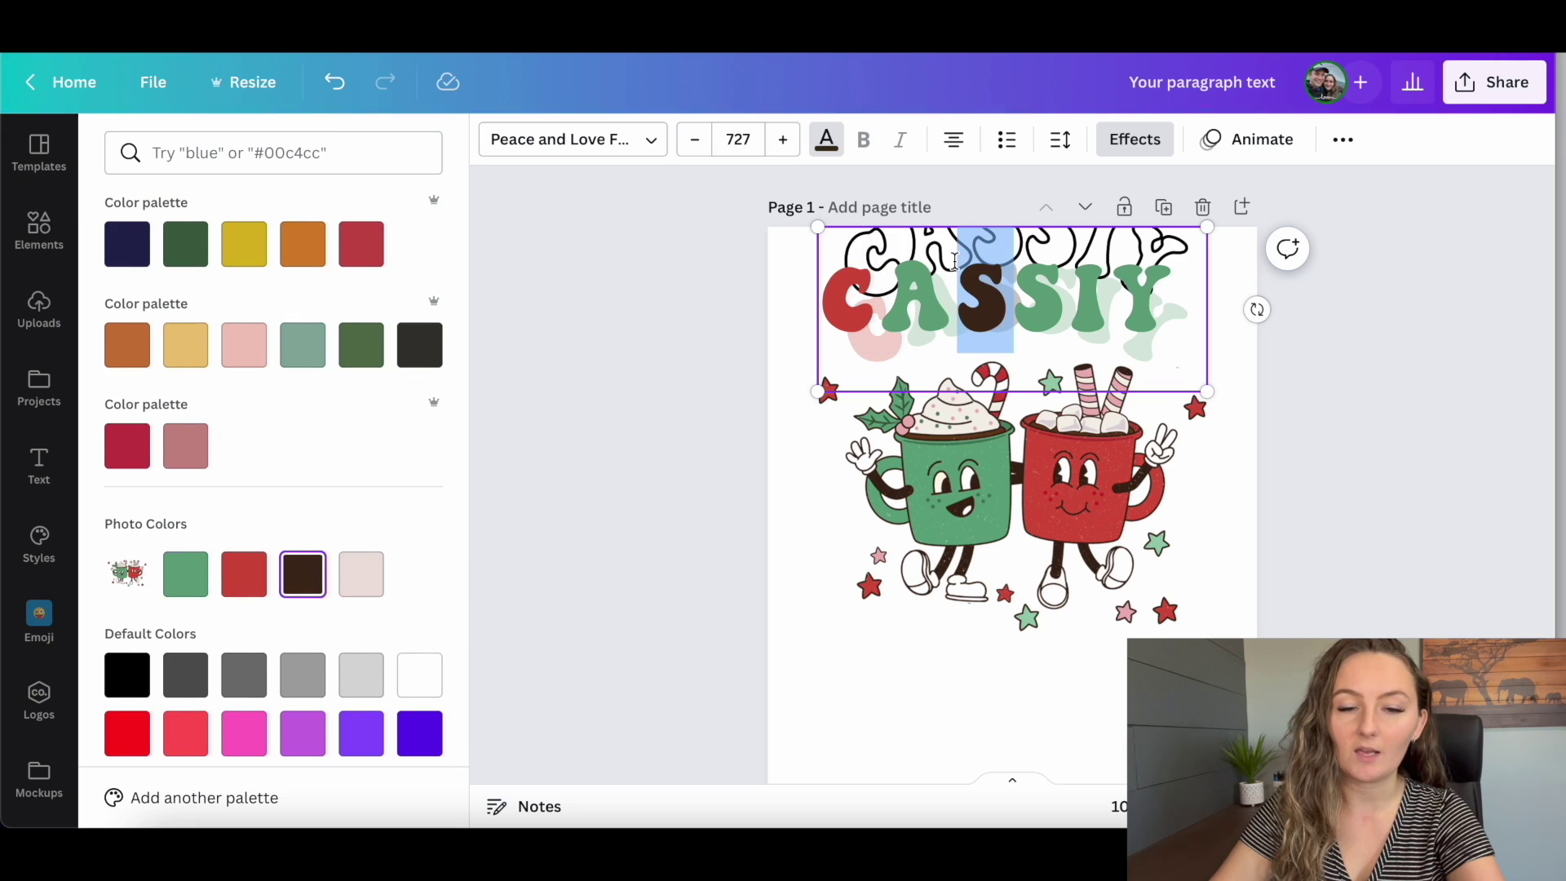
{"action": "left_click_drag", "start_coordinate": [1070, 295], "coordinate": [1015, 295]}
{"action": "left_click", "coordinate": [244, 575]}
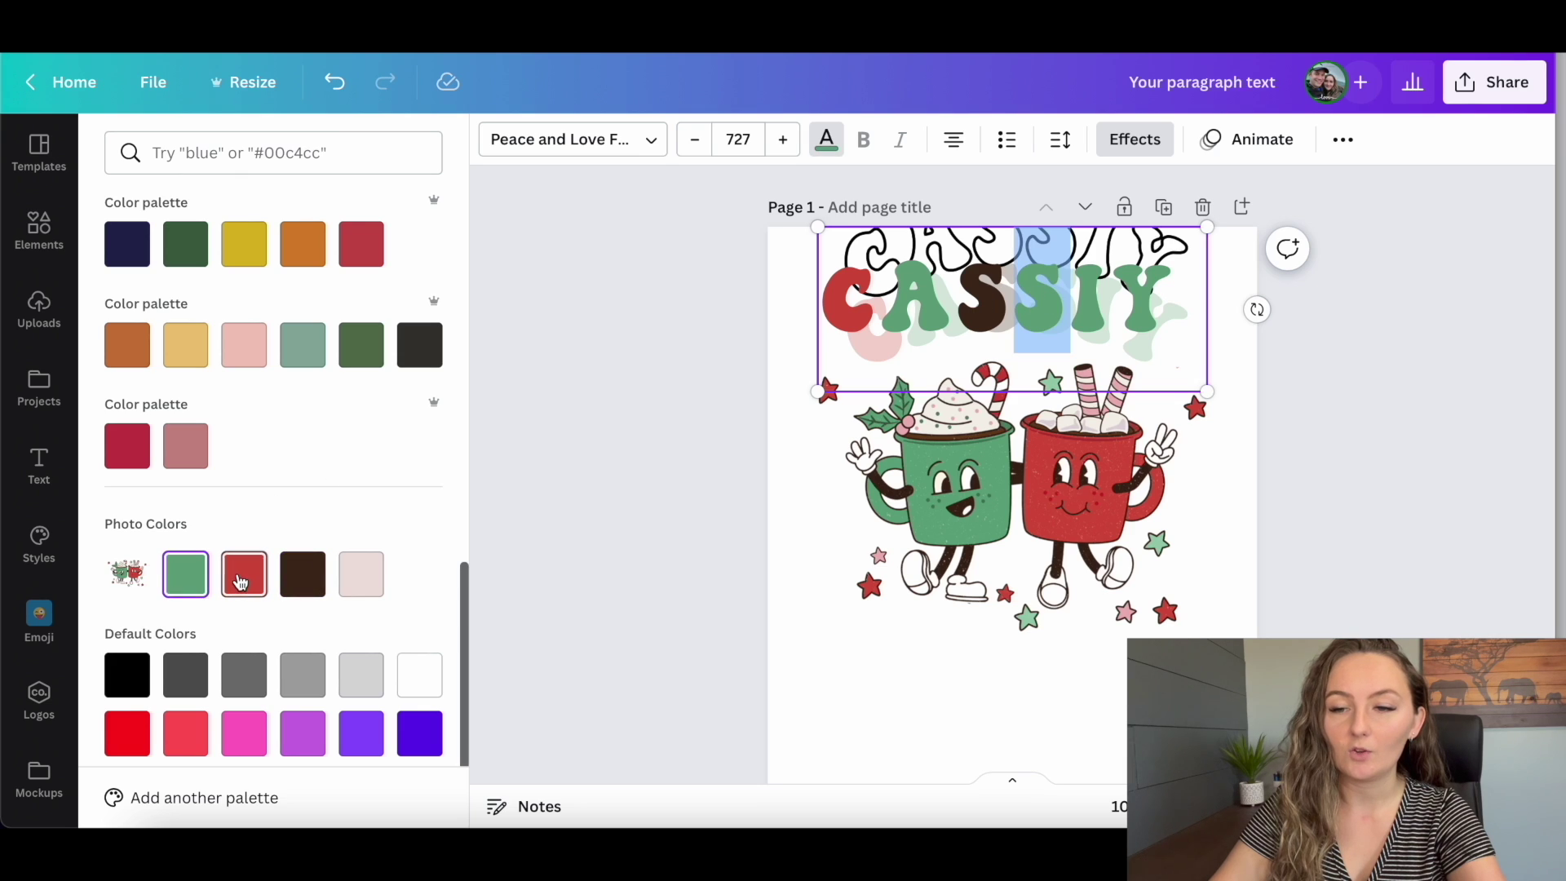
{"action": "left_click_drag", "start_coordinate": [1187, 296], "coordinate": [1114, 295]}
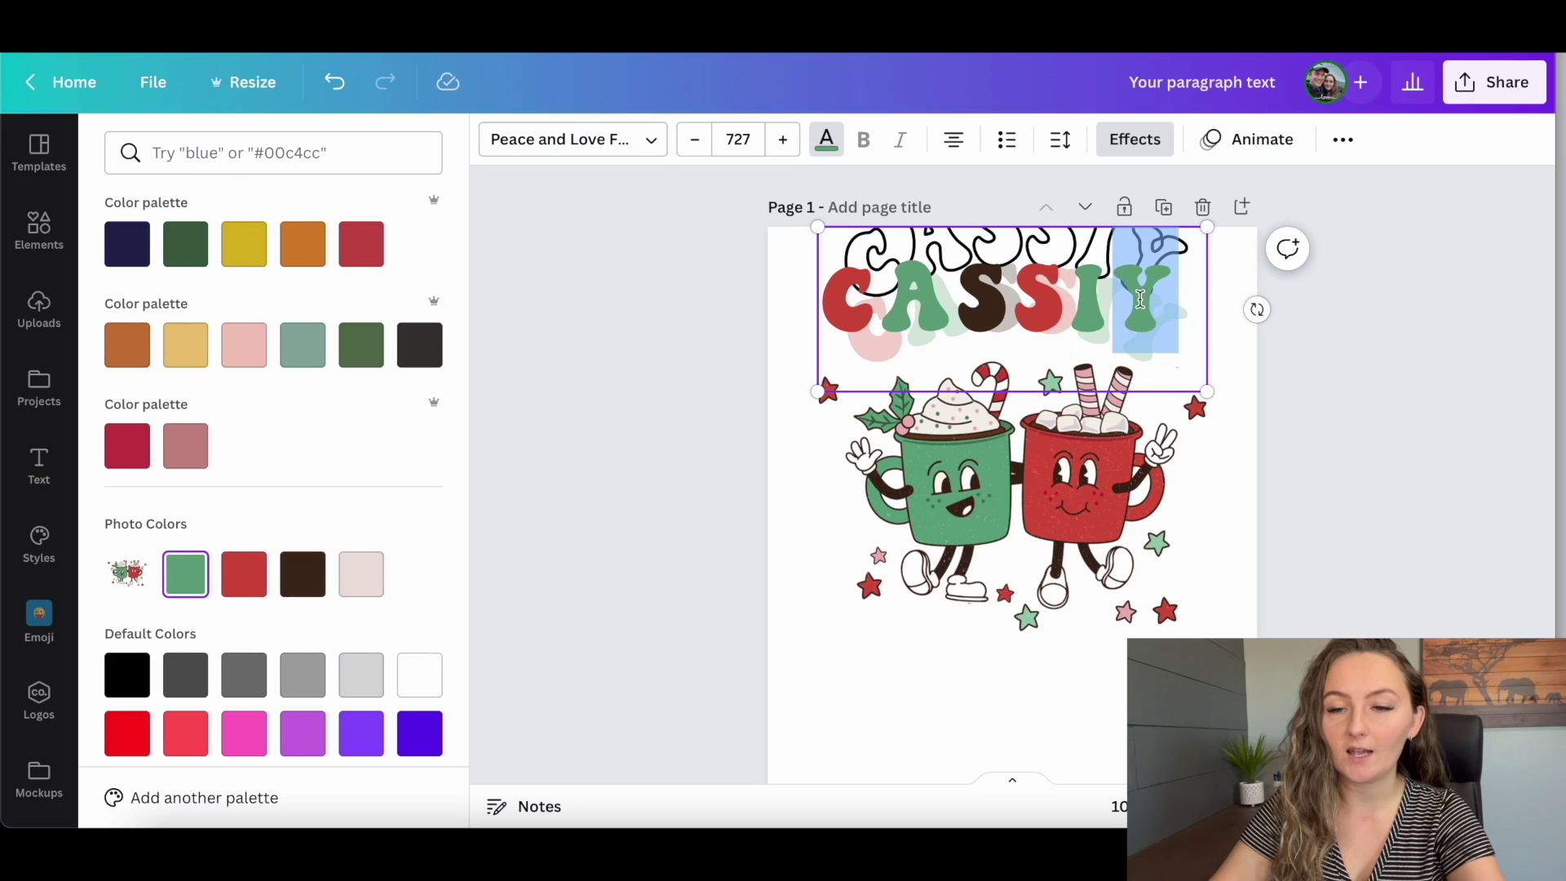
{"action": "left_click", "coordinate": [303, 573]}
{"action": "left_click", "coordinate": [1323, 546]}
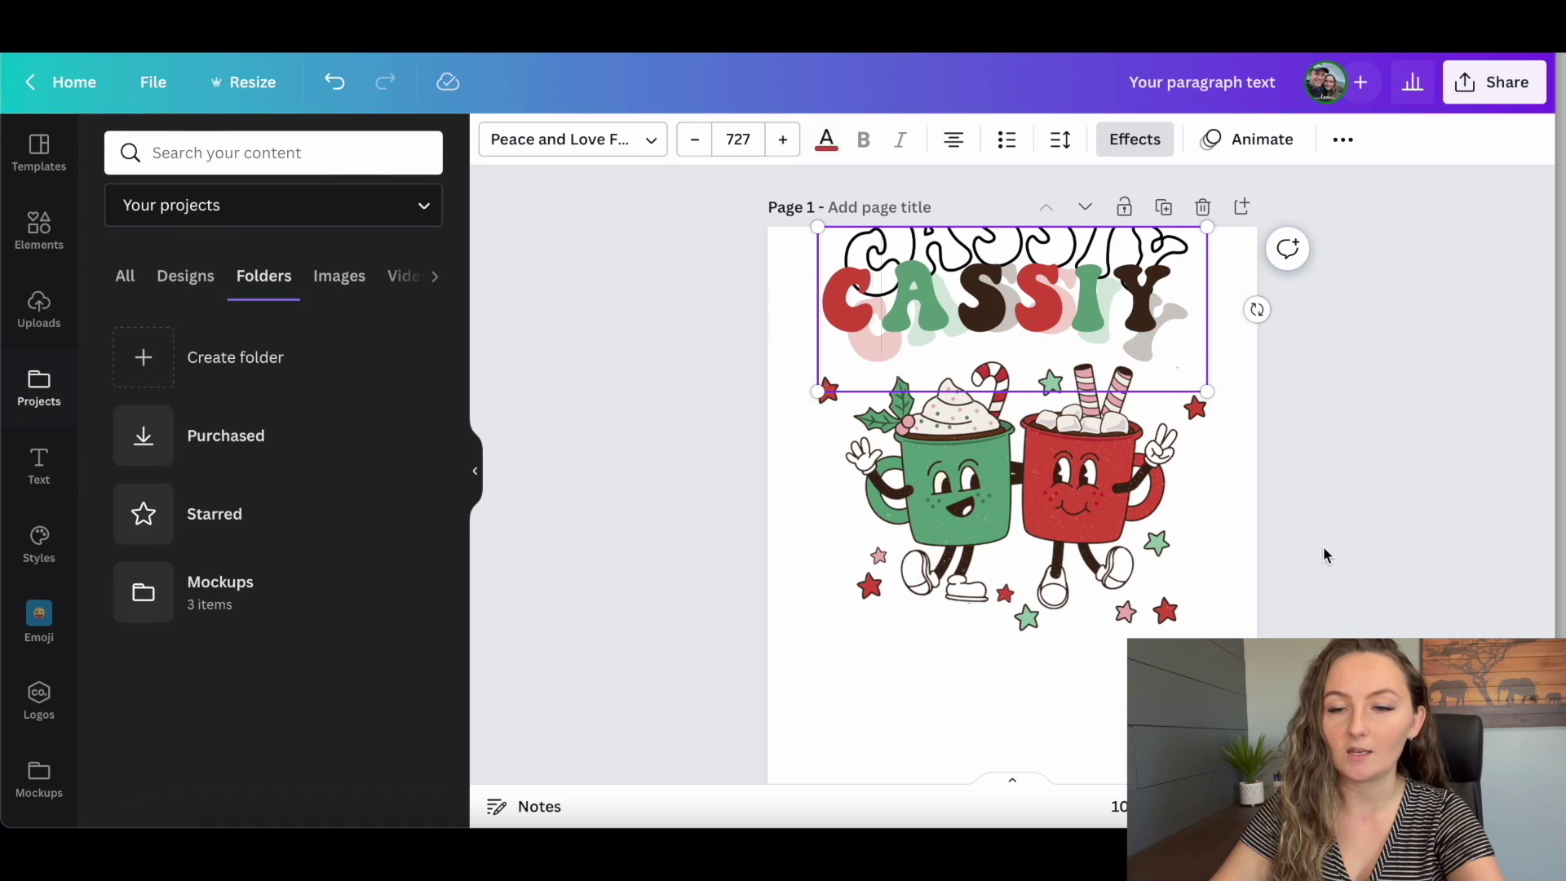
{"action": "left_click", "coordinate": [1303, 395]}
{"action": "left_click_drag", "start_coordinate": [1106, 240], "coordinate": [1106, 302]}
- Save the cocoa-mug design into a newly created folder named 'Personalized Christmas'
{"action": "left_click", "coordinate": [1378, 368]}
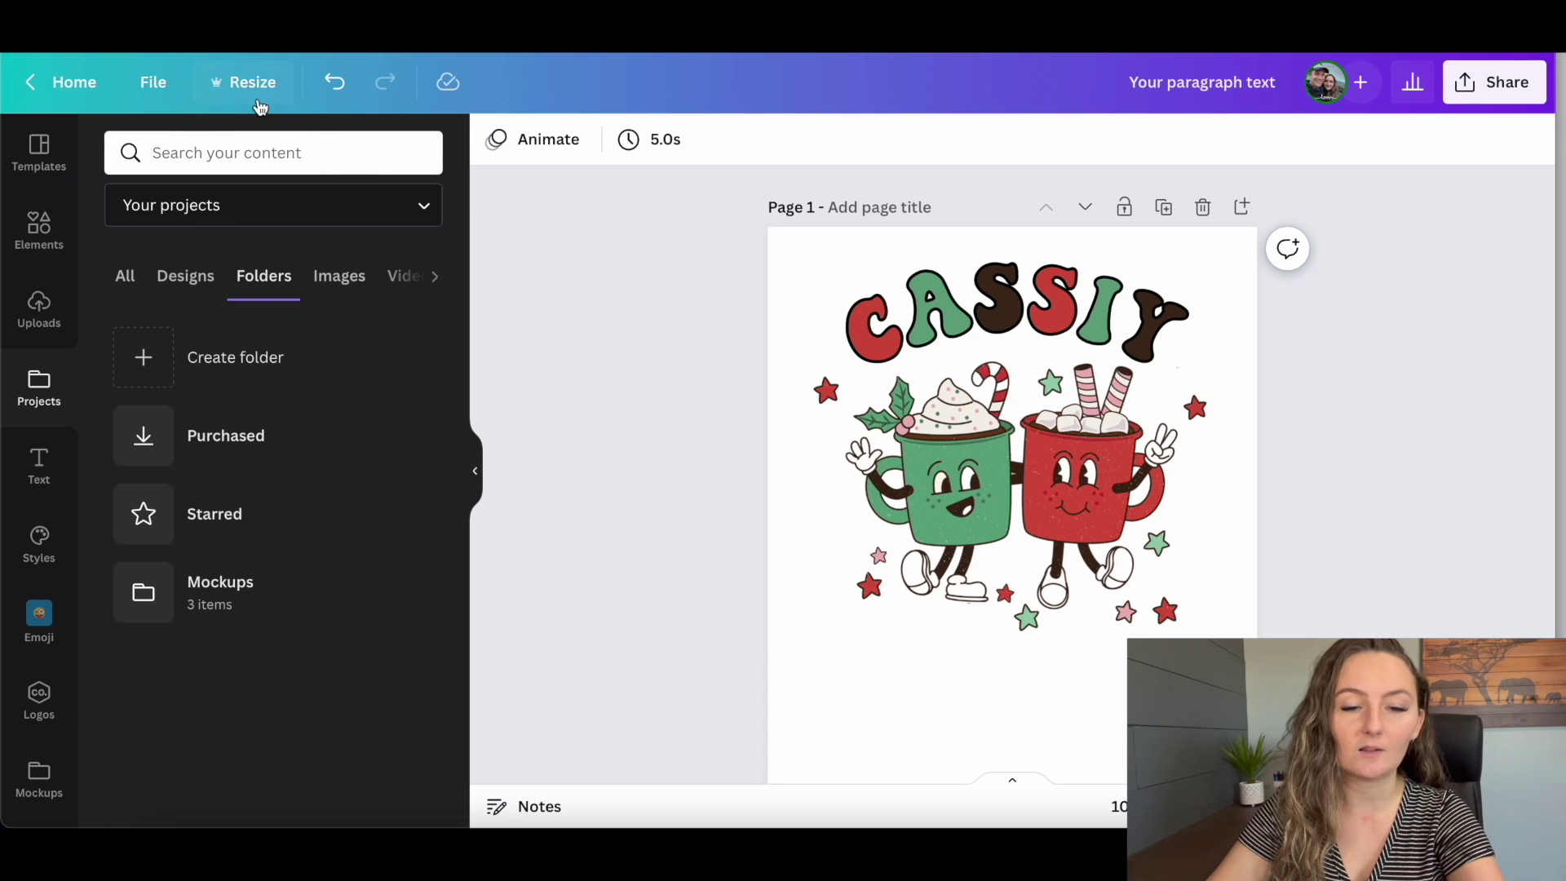
{"action": "left_click", "coordinate": [155, 84]}
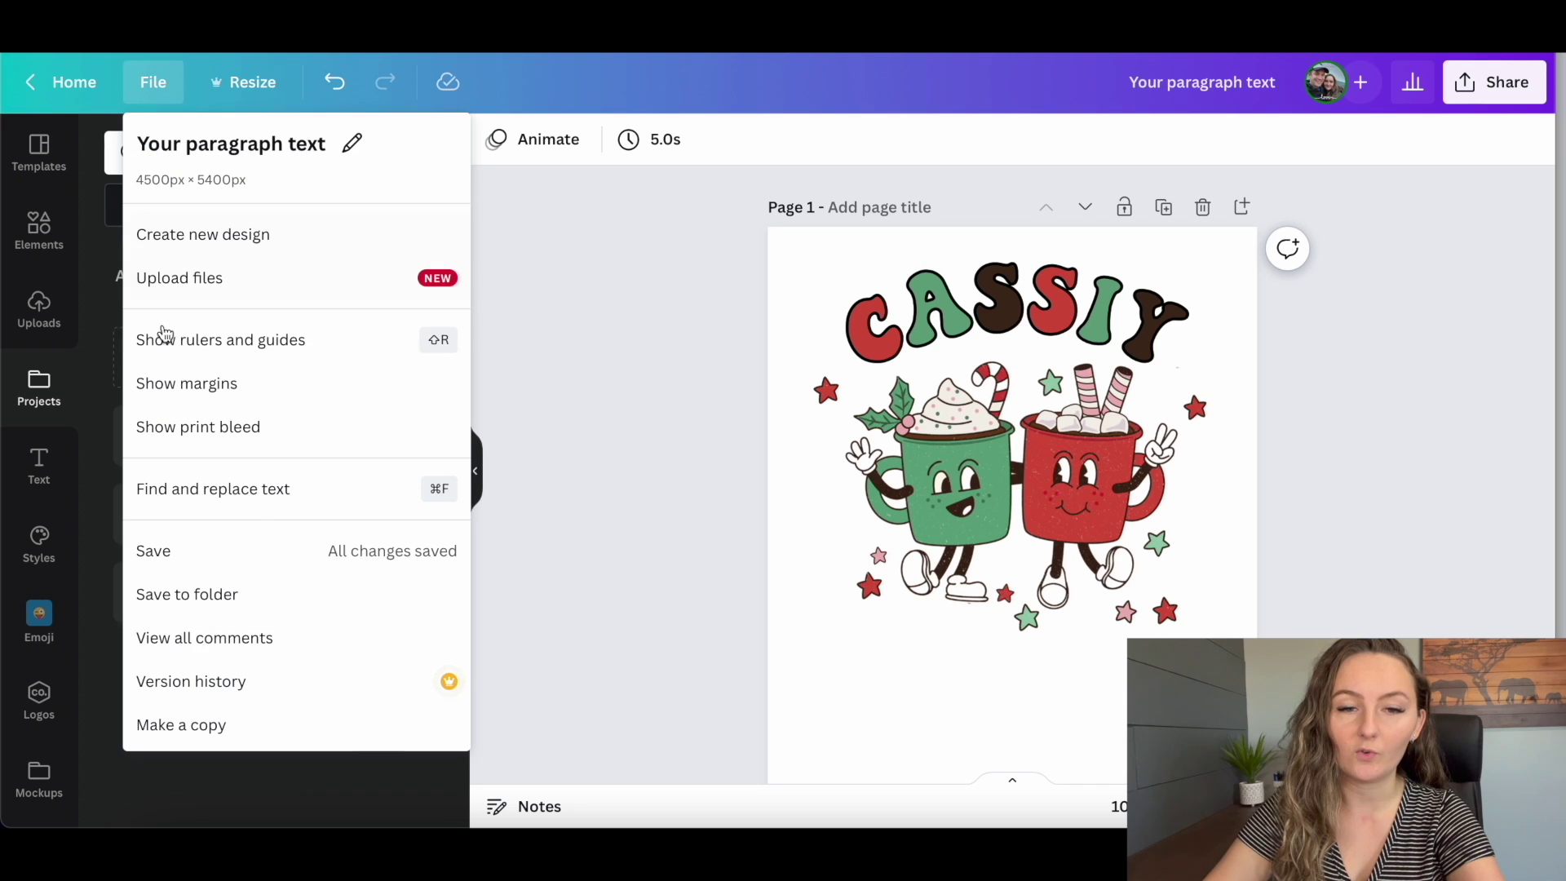
{"action": "left_click", "coordinate": [227, 596]}
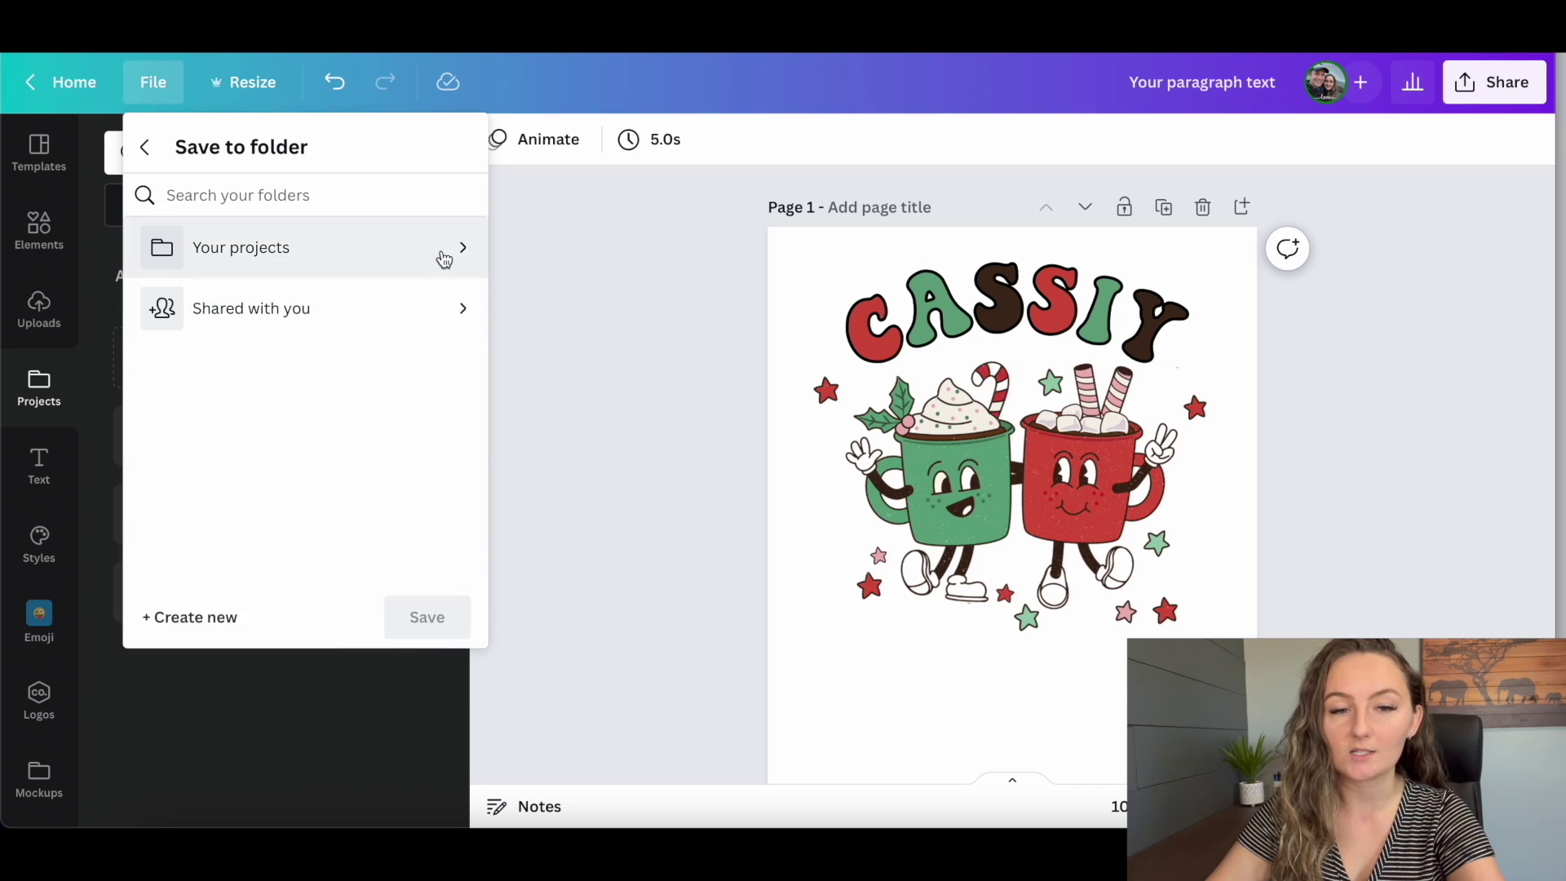
{"action": "left_click", "coordinate": [390, 253]}
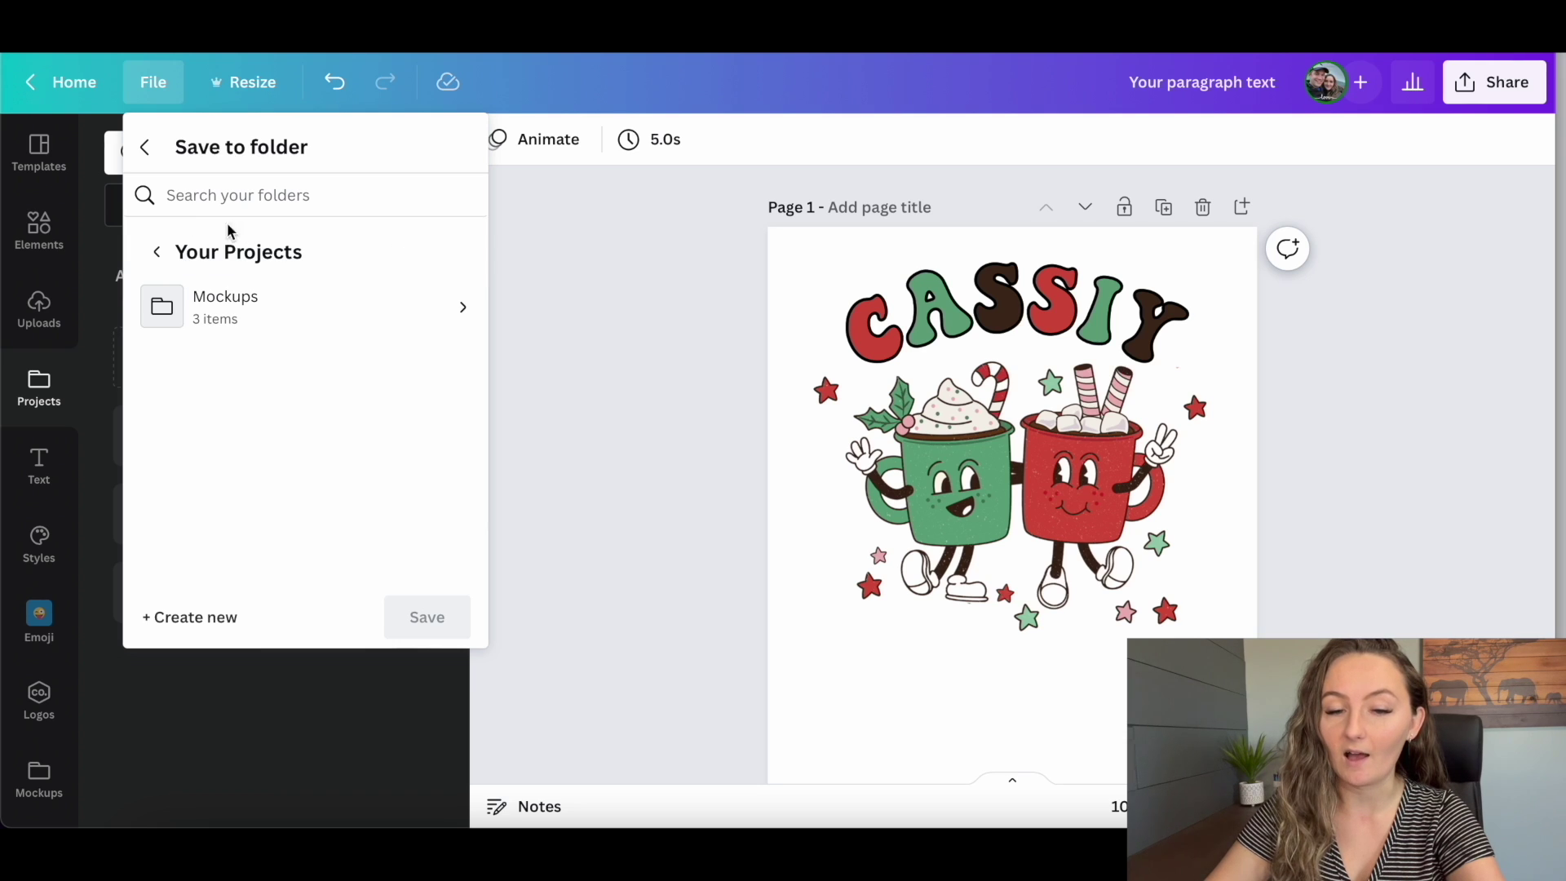
{"action": "left_click", "coordinate": [161, 253]}
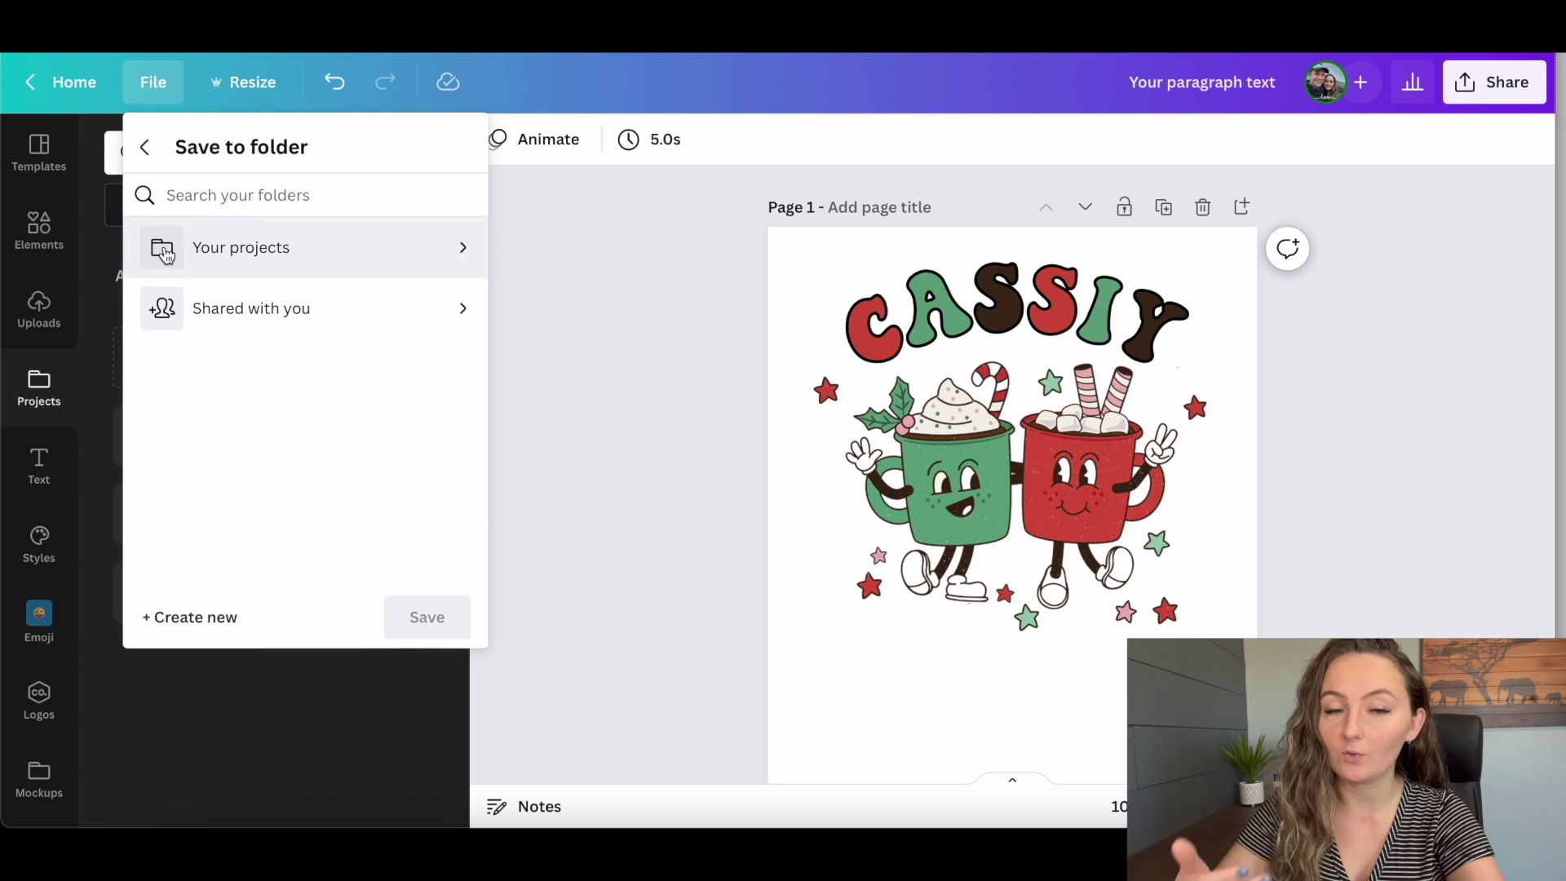
{"action": "left_click", "coordinate": [196, 620]}
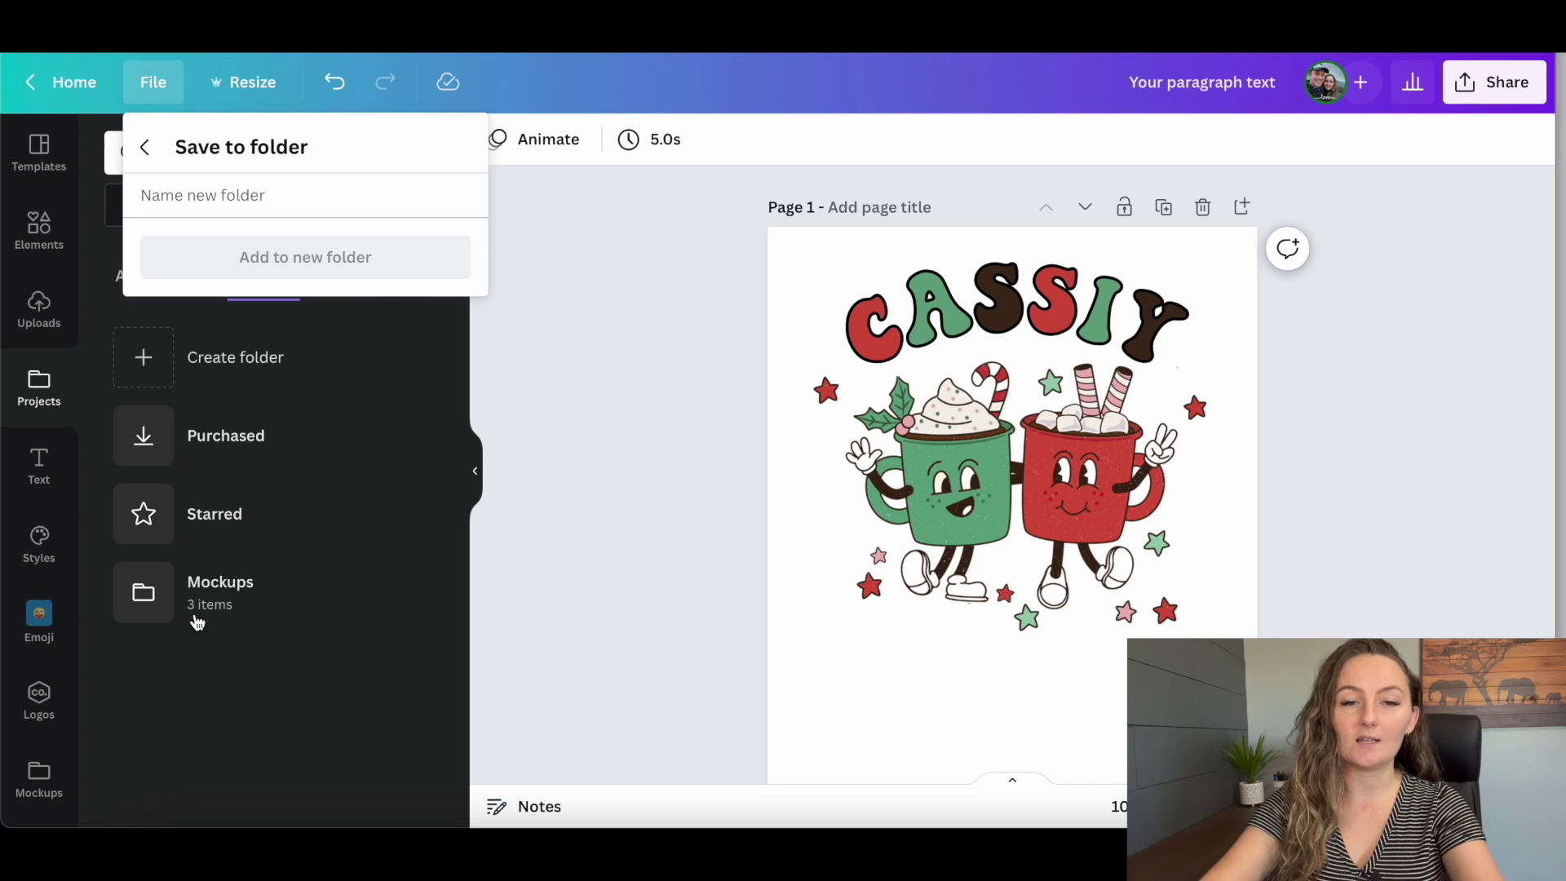
{"action": "type", "text": "Personz"}
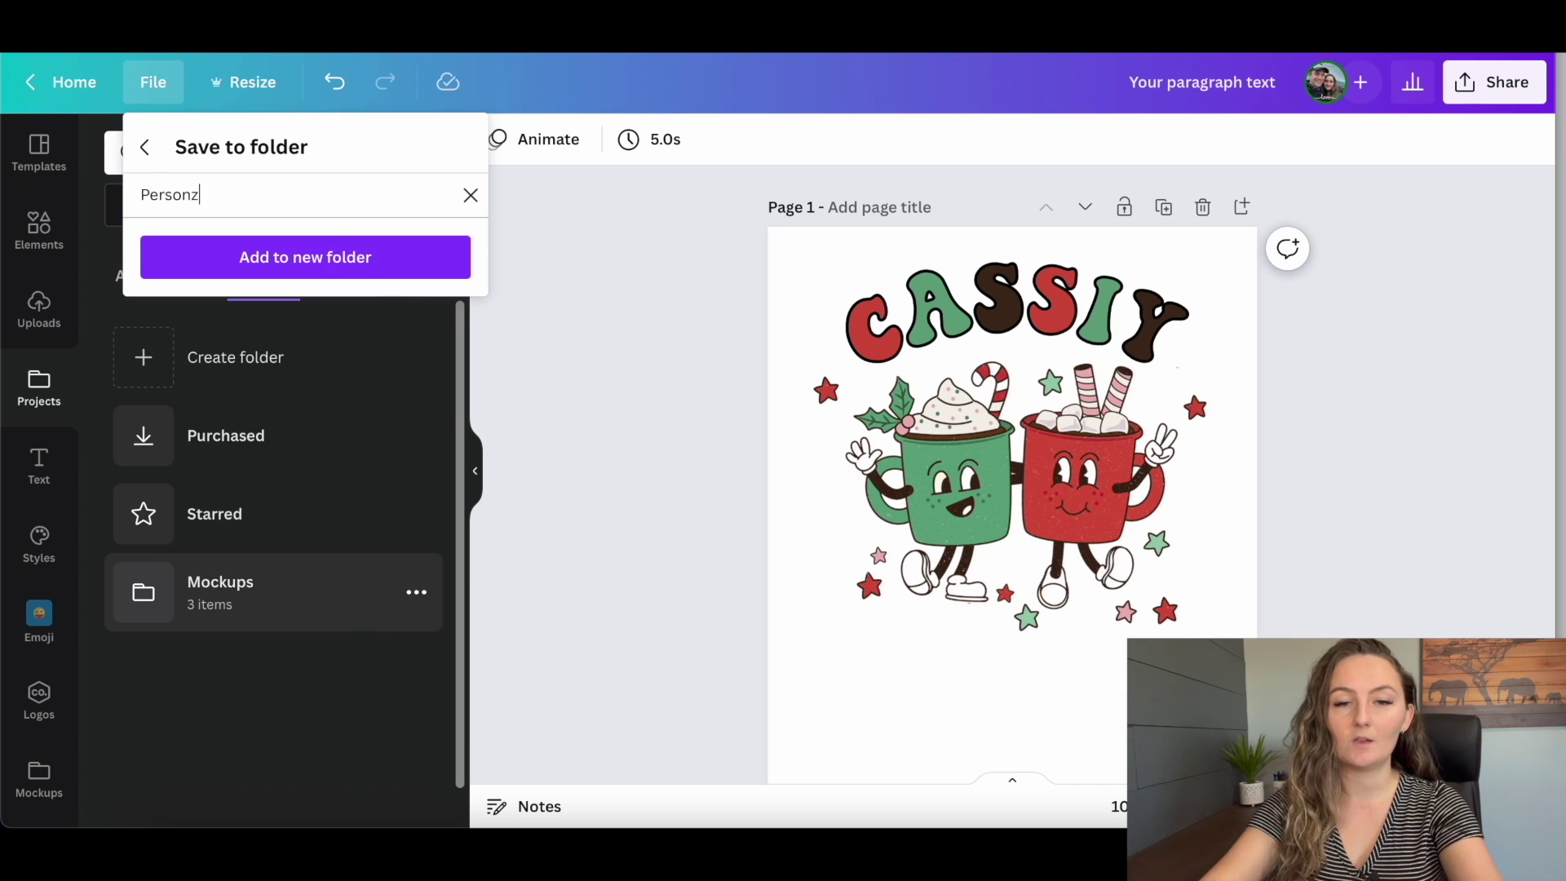
{"action": "type", "text": "alized Christmas"}
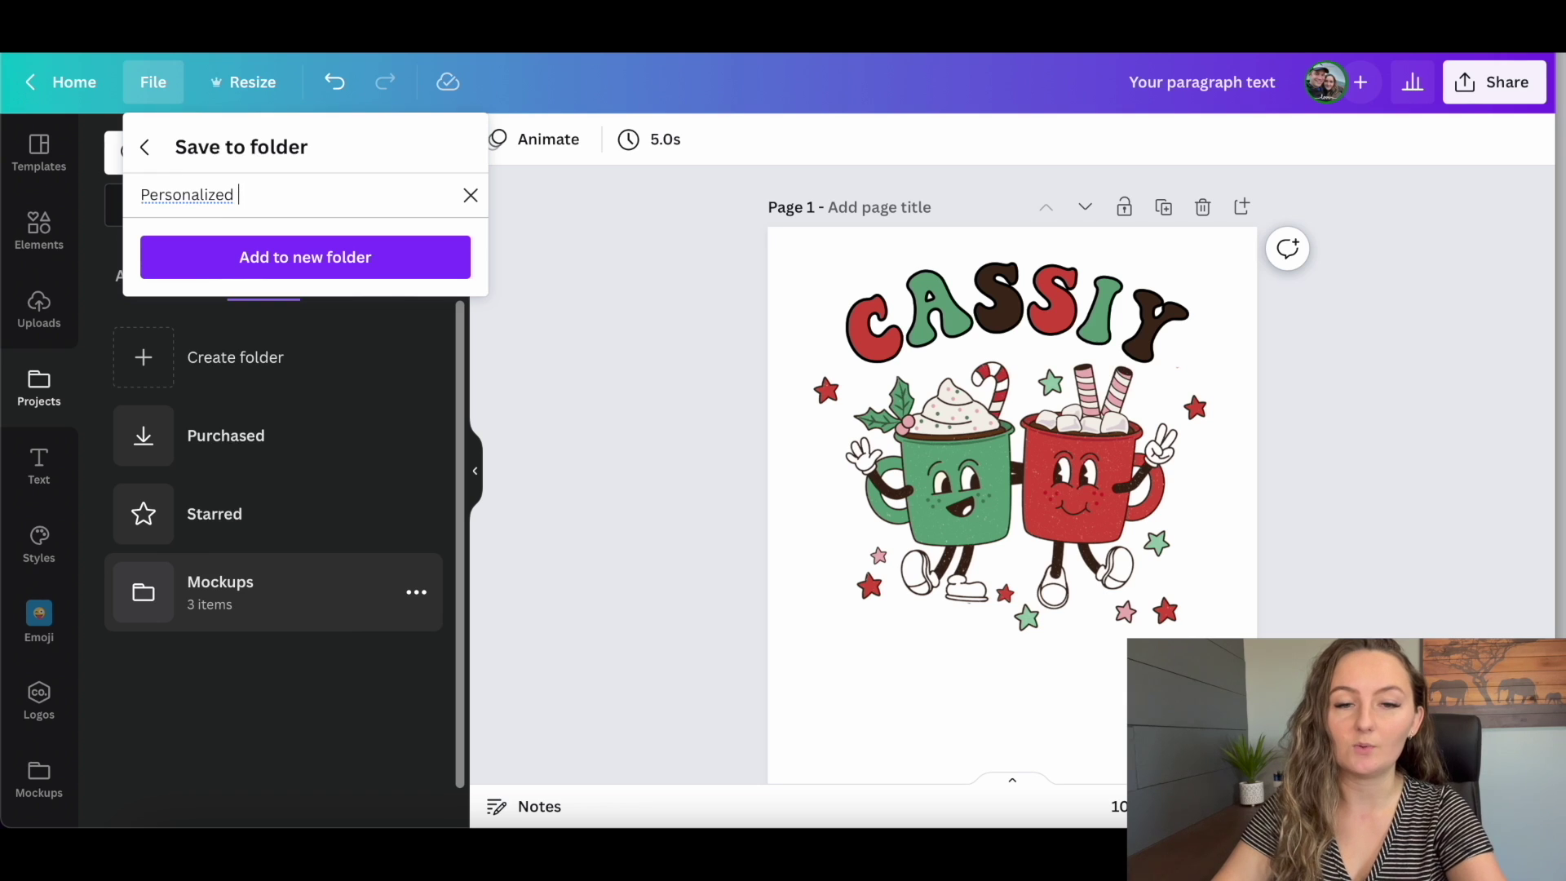
{"action": "left_click", "coordinate": [349, 259]}
{"action": "left_click", "coordinate": [535, 315]}
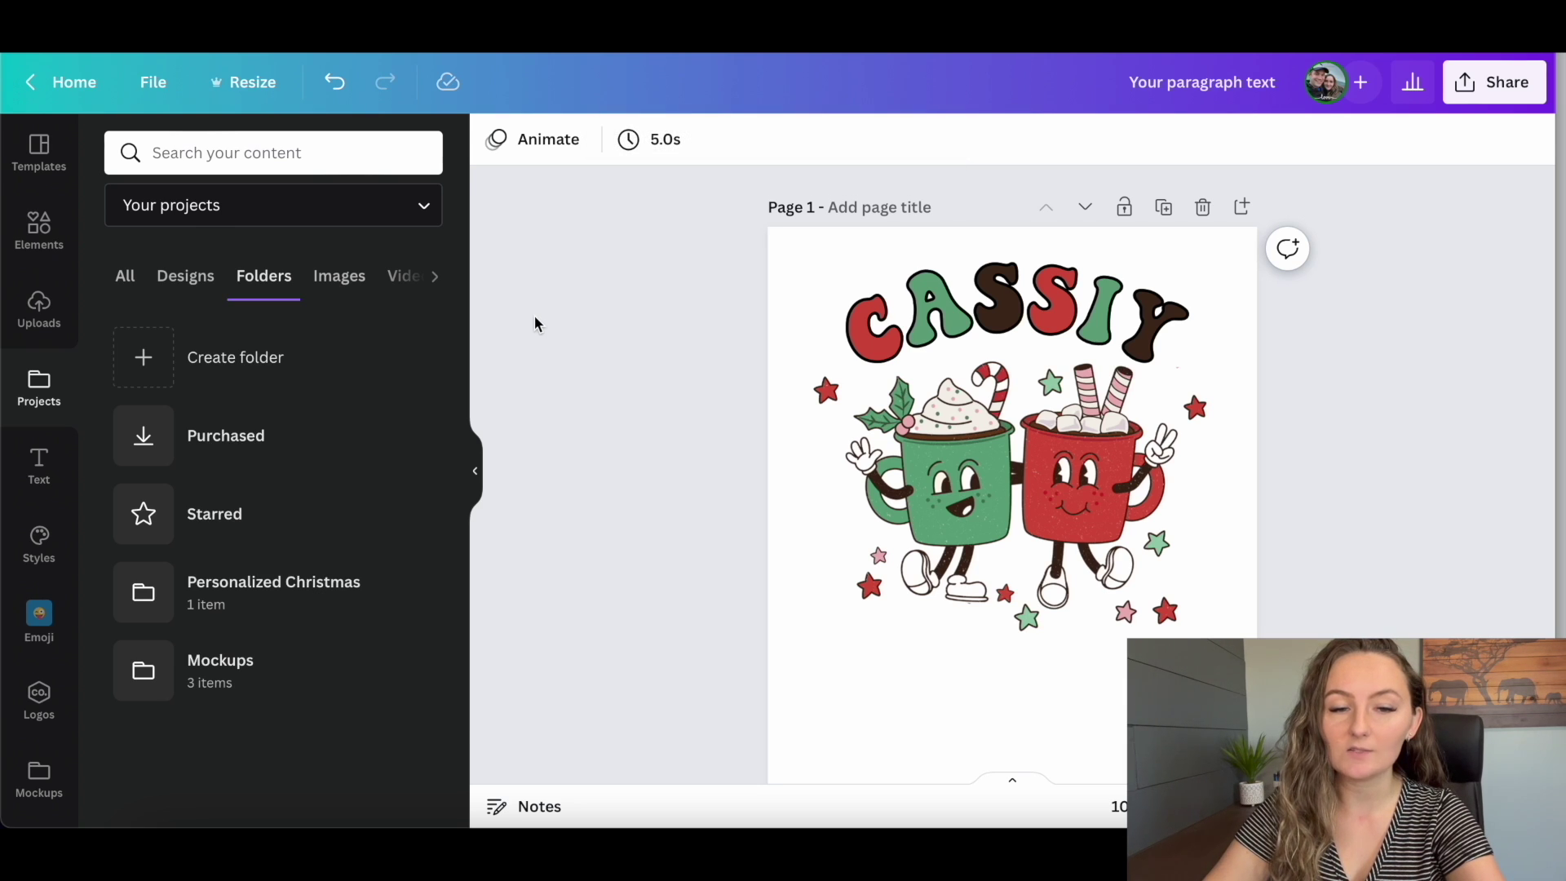
- From the Personalized Christmas folder, insert the saved design's first page as a new page
{"action": "left_click", "coordinate": [271, 593]}
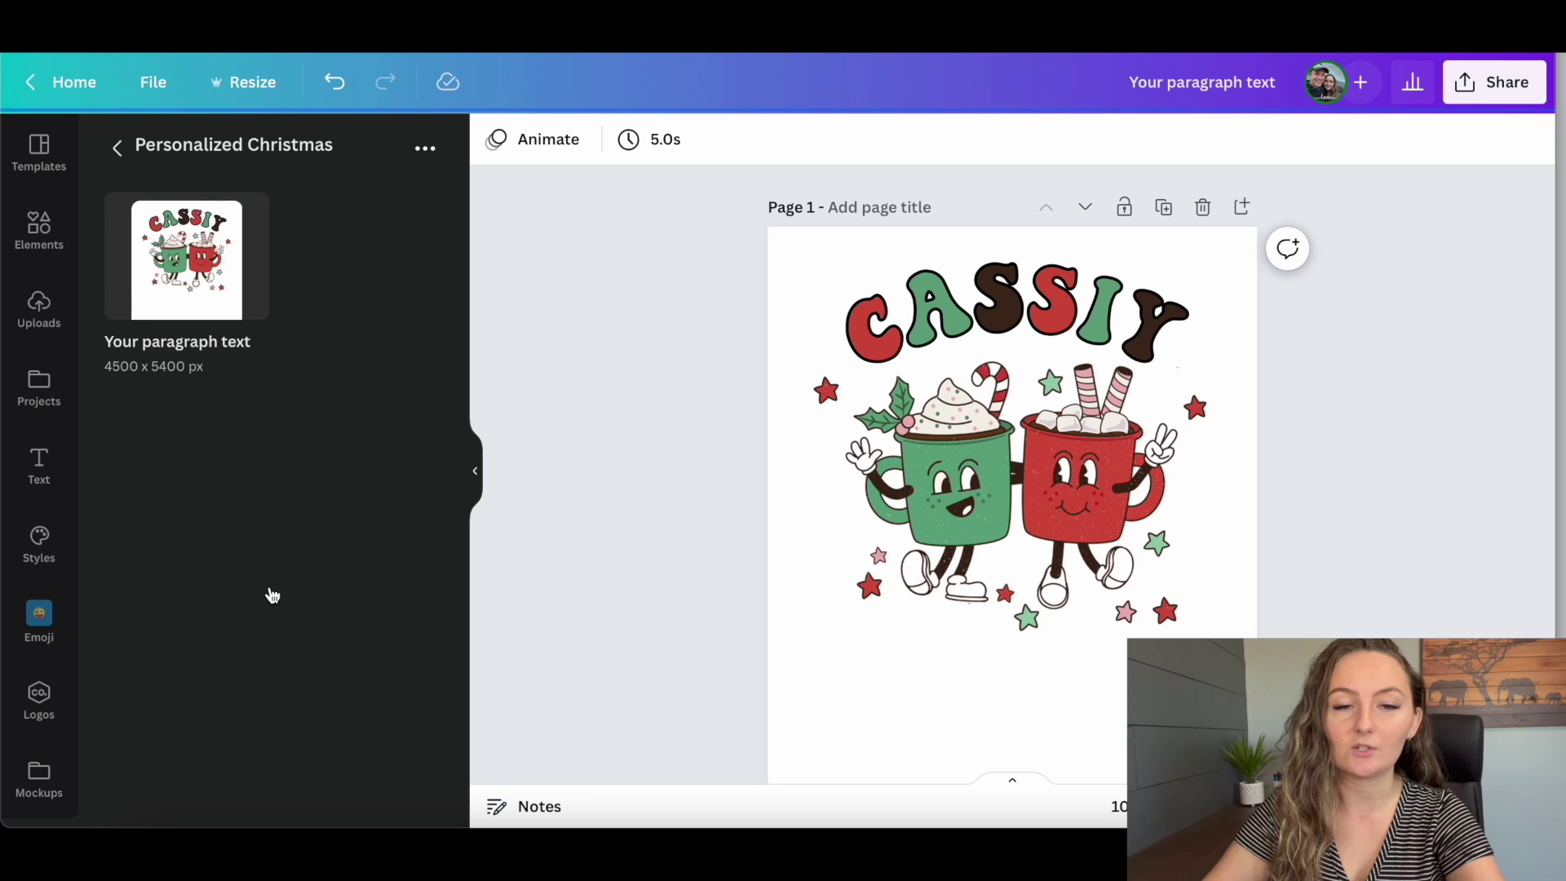
{"action": "left_click", "coordinate": [193, 288]}
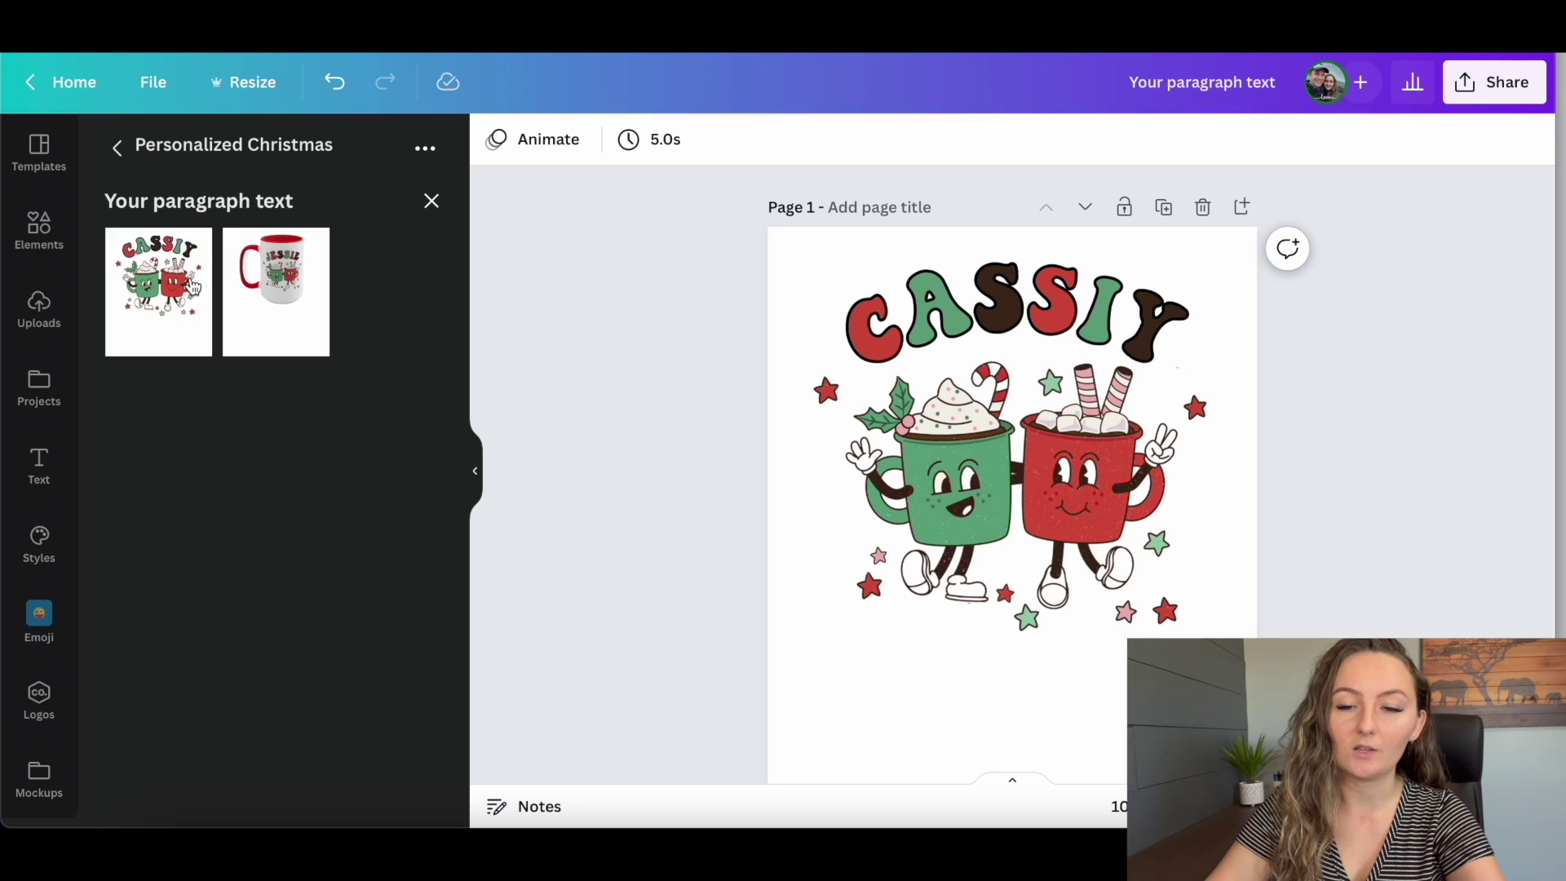
{"action": "left_click", "coordinate": [193, 287]}
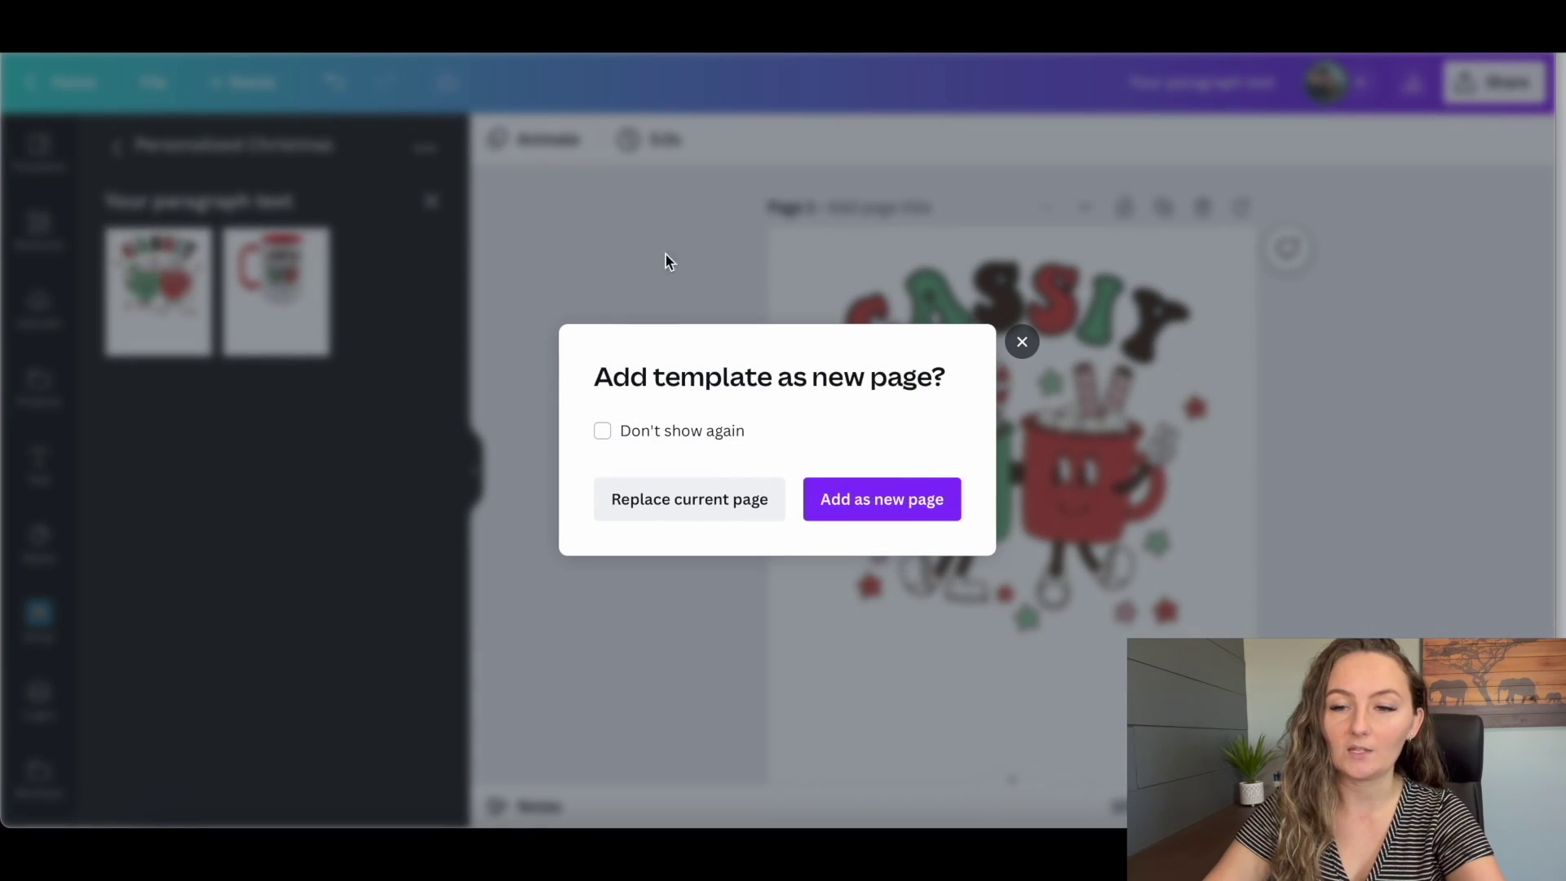
{"action": "left_click", "coordinate": [886, 501]}
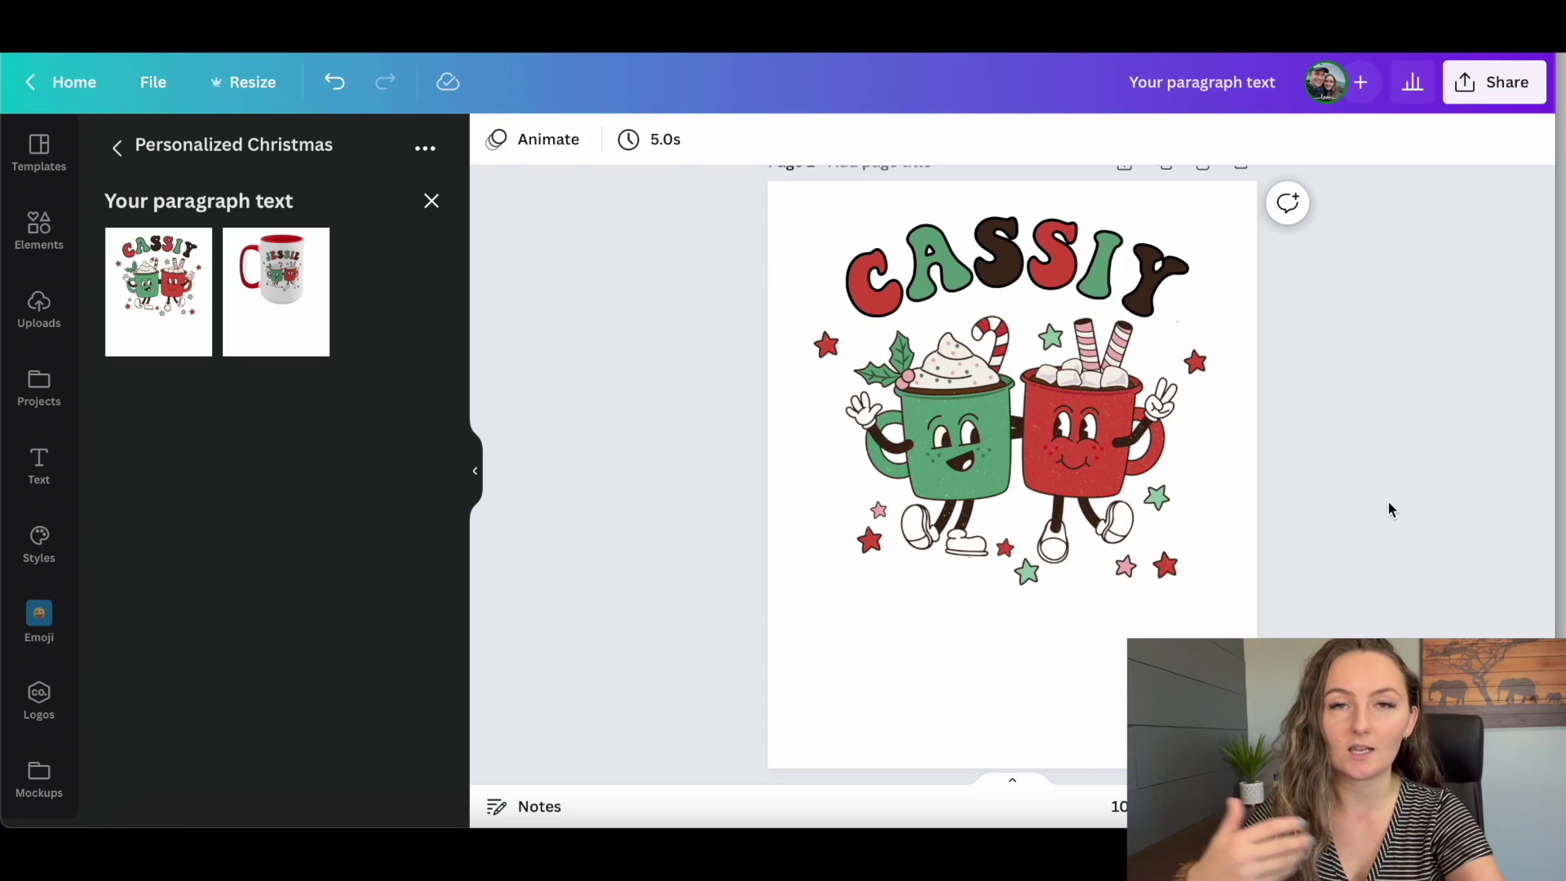
{"action": "scroll", "coordinate": [1391, 510], "scroll_direction": "up", "scroll_amount": 1}
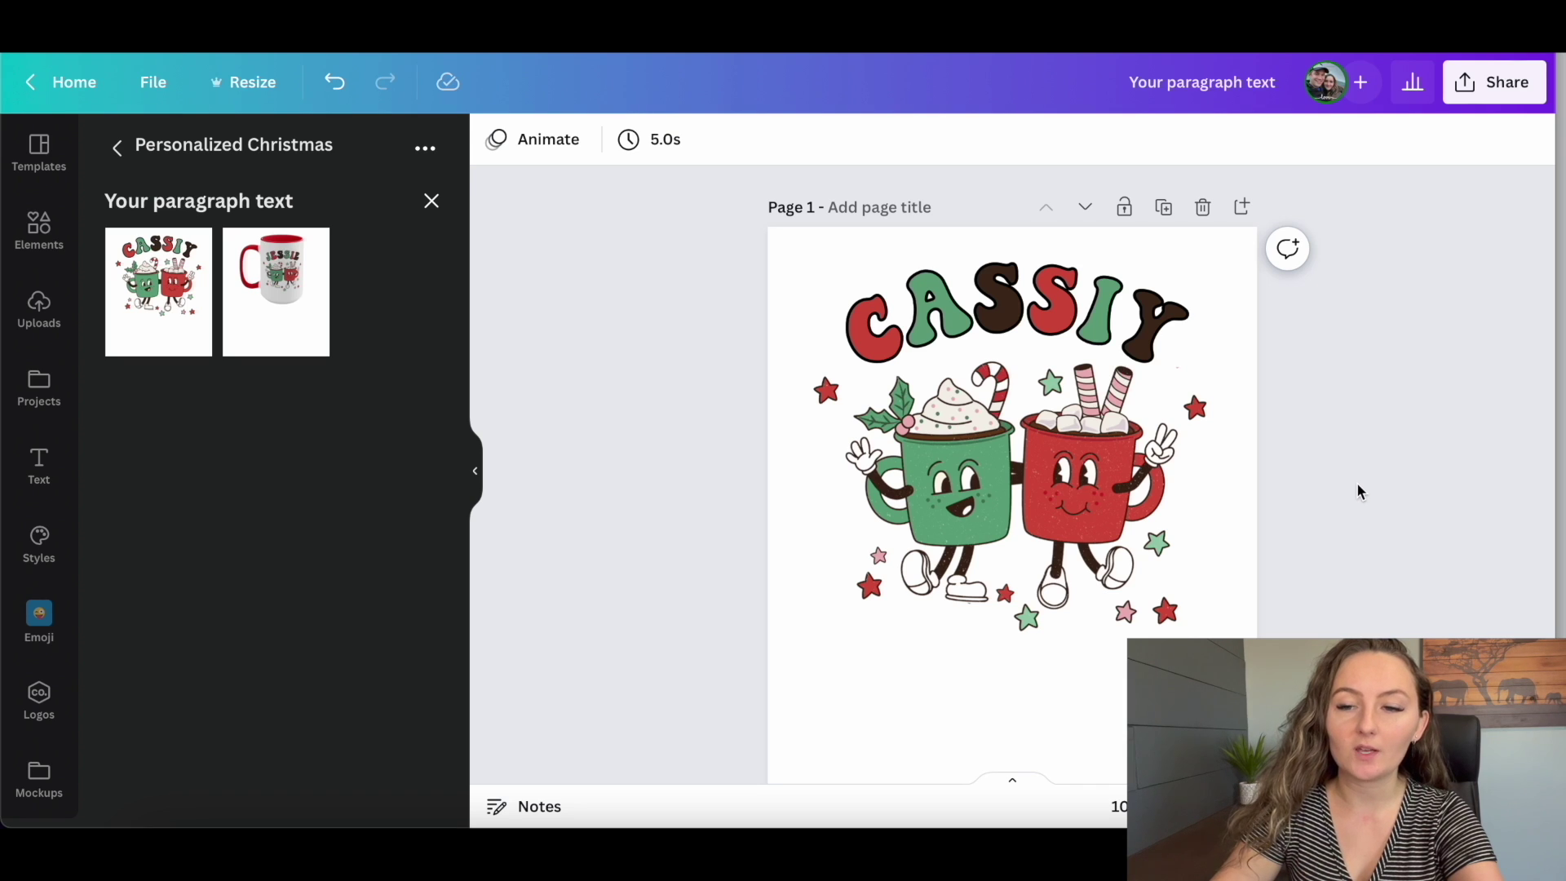
- Delete the personalized name text from page 1
{"action": "left_click", "coordinate": [1121, 325]}
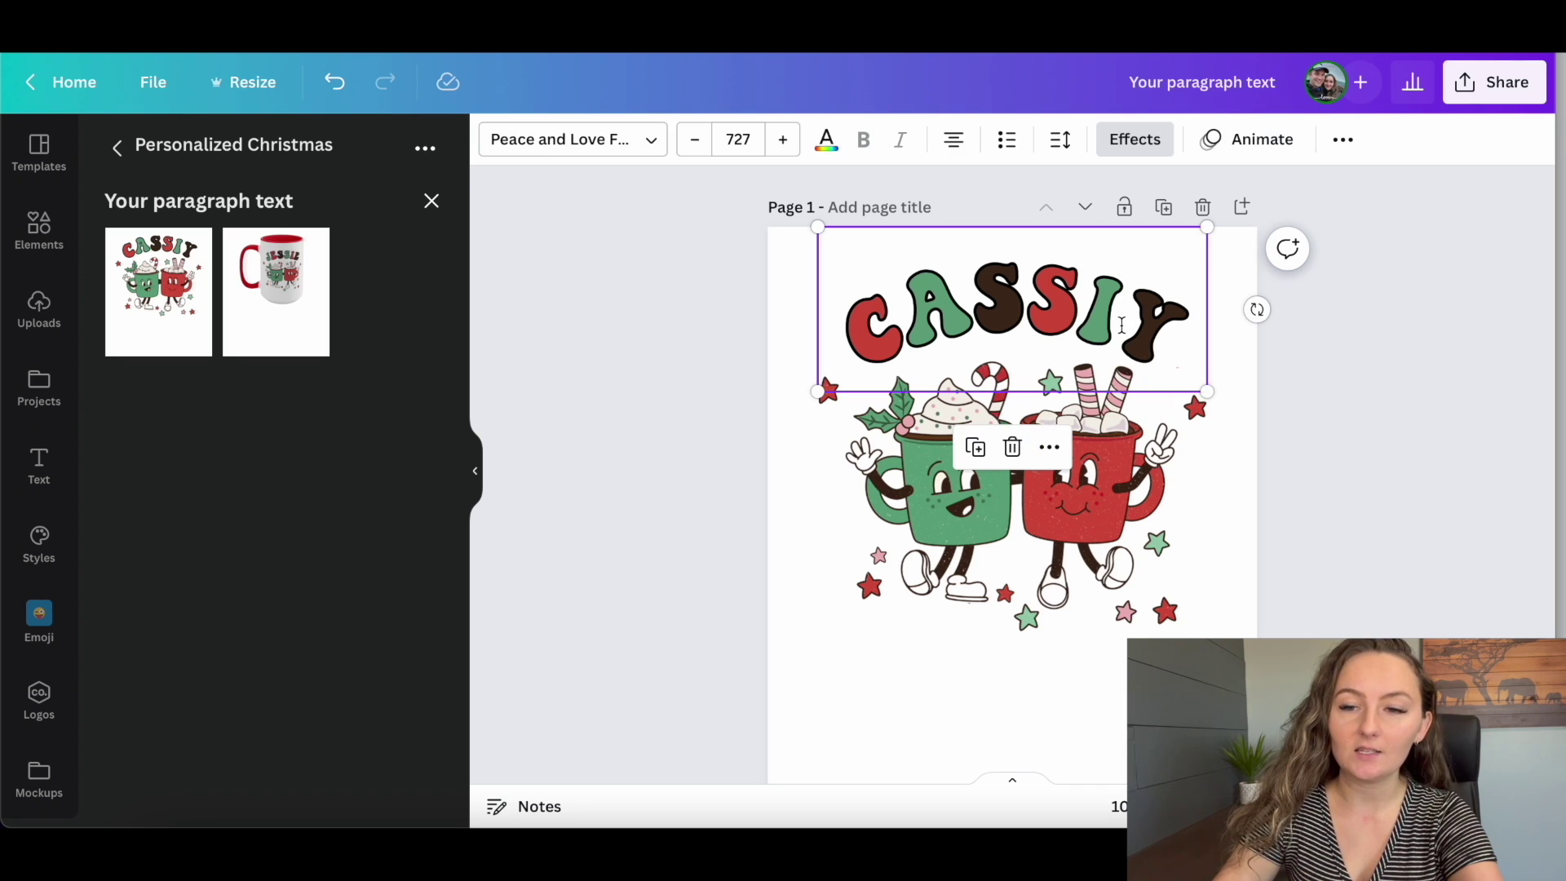
{"action": "key", "text": "Delete"}
{"action": "key", "text": "ctrl+z"}
{"action": "key", "text": "Delete"}
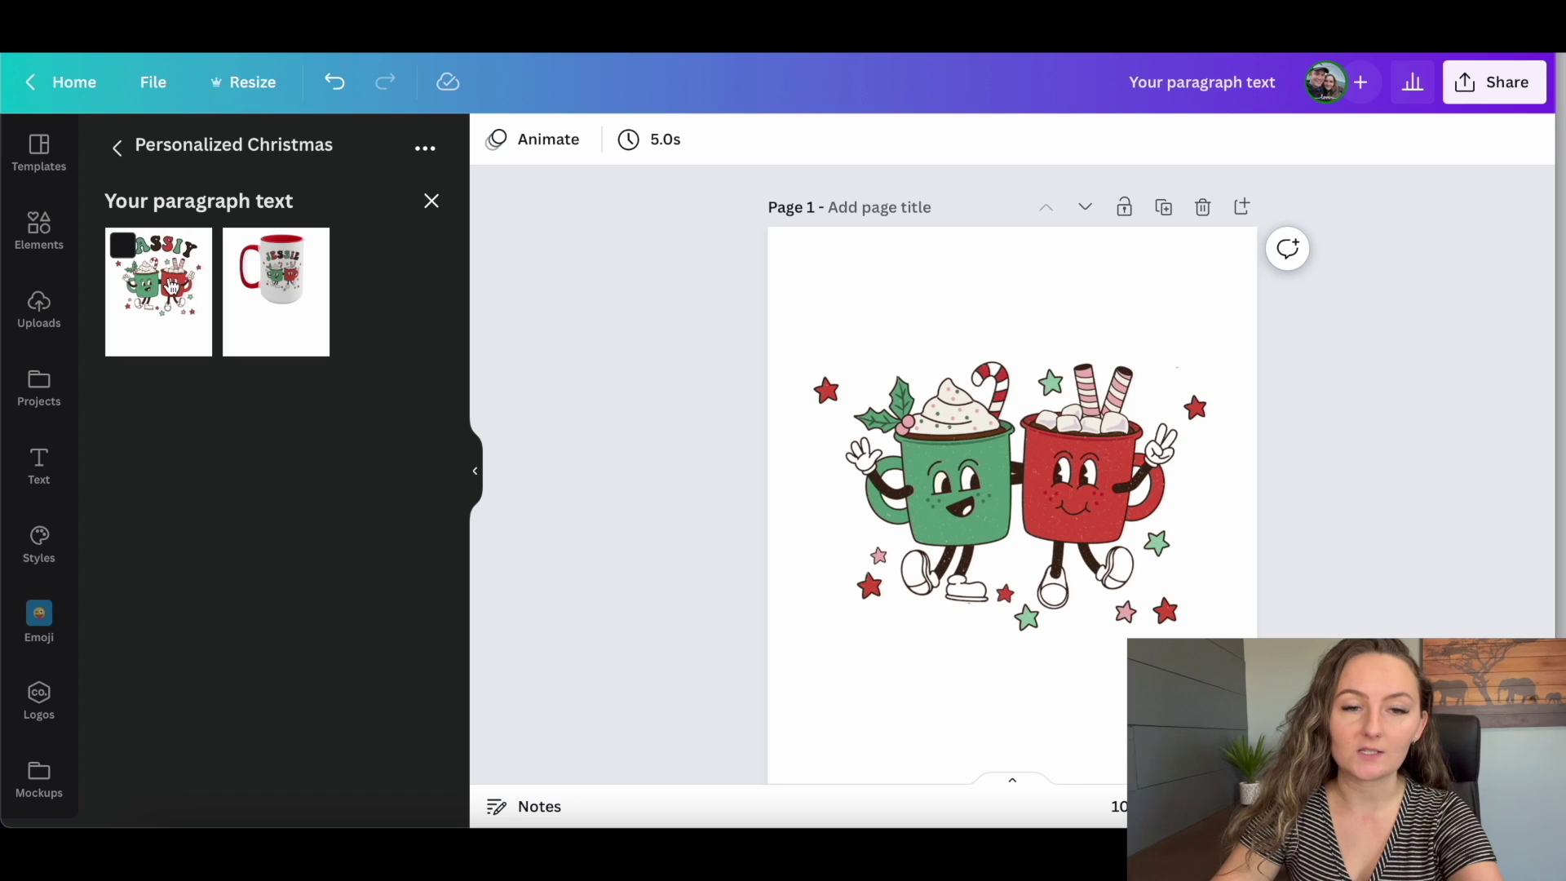
- Move the design into a newly created folder named 'Christmas Graphics'
{"action": "left_click", "coordinate": [149, 80]}
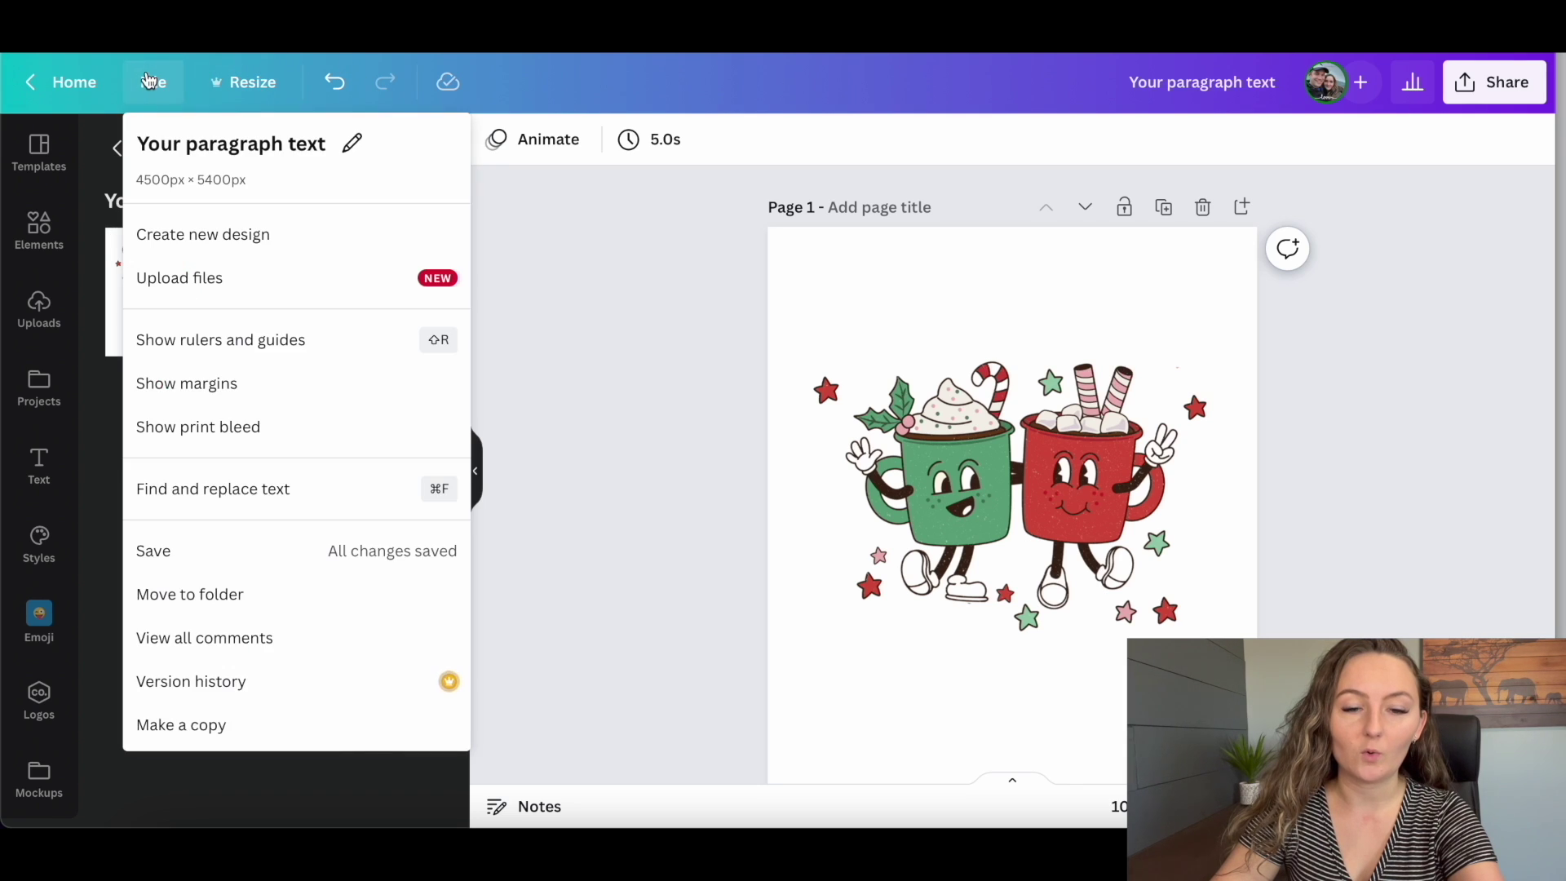
{"action": "left_click", "coordinate": [244, 596]}
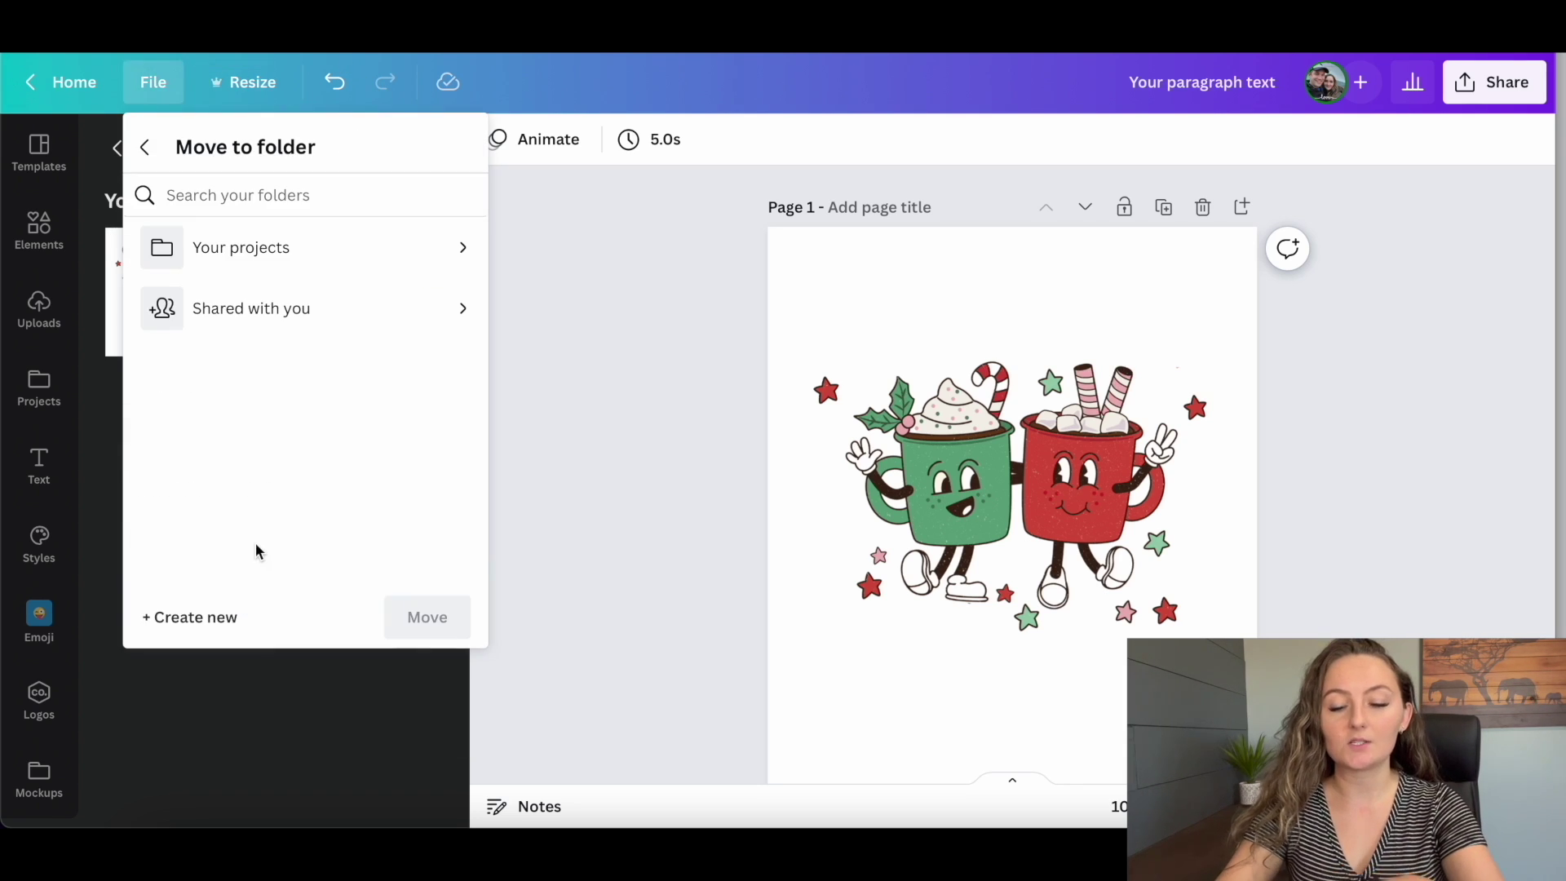
{"action": "left_click", "coordinate": [194, 618]}
{"action": "type", "text": "Christmas Graphics"}
{"action": "left_click", "coordinate": [441, 257]}
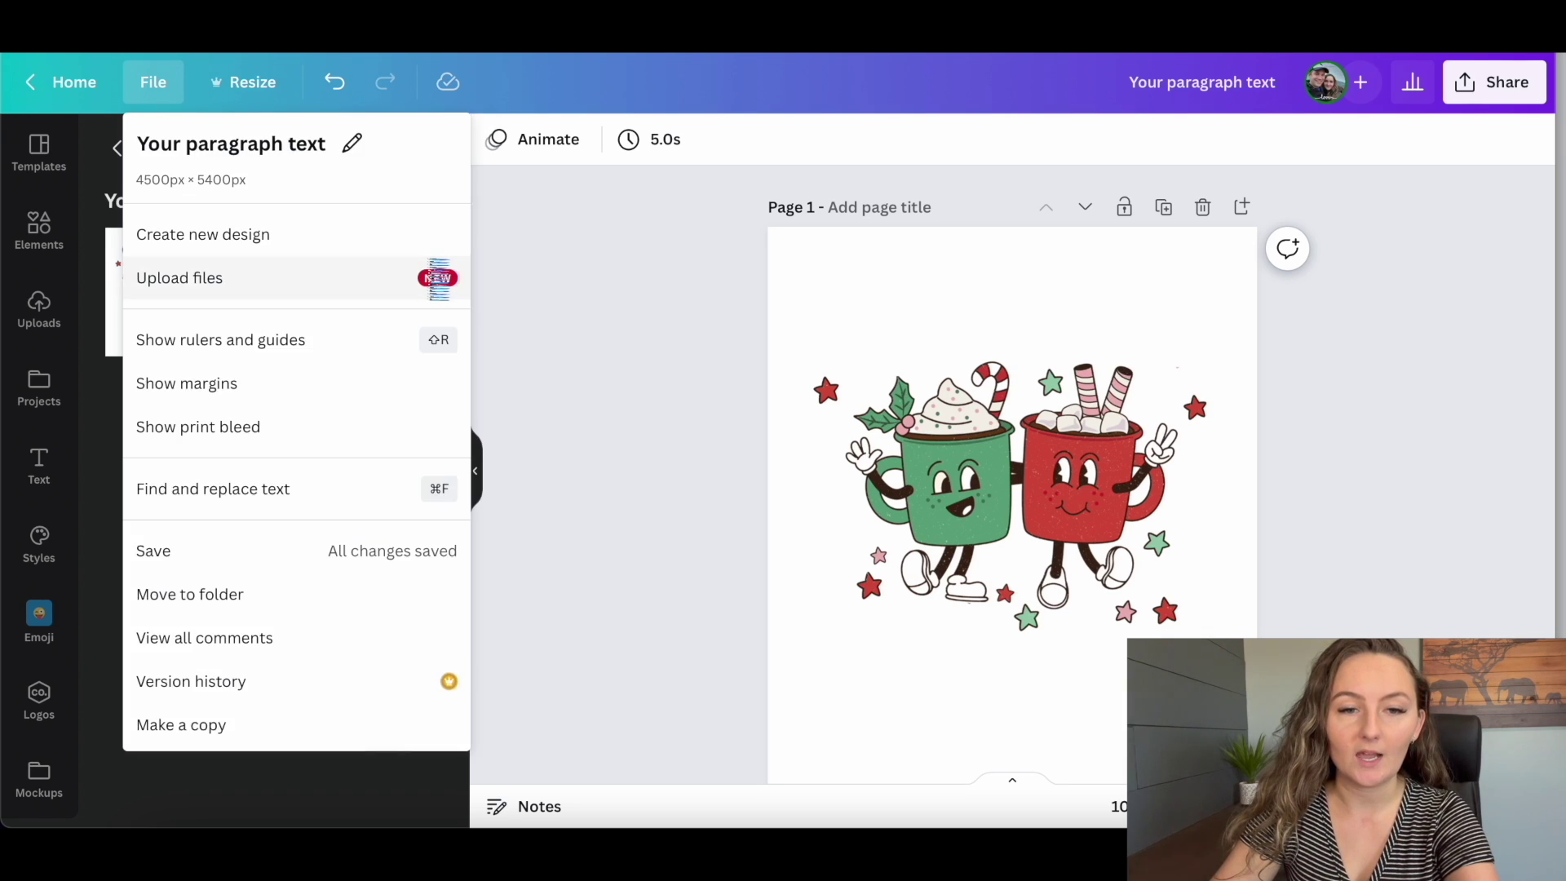
{"action": "left_click", "coordinate": [608, 293]}
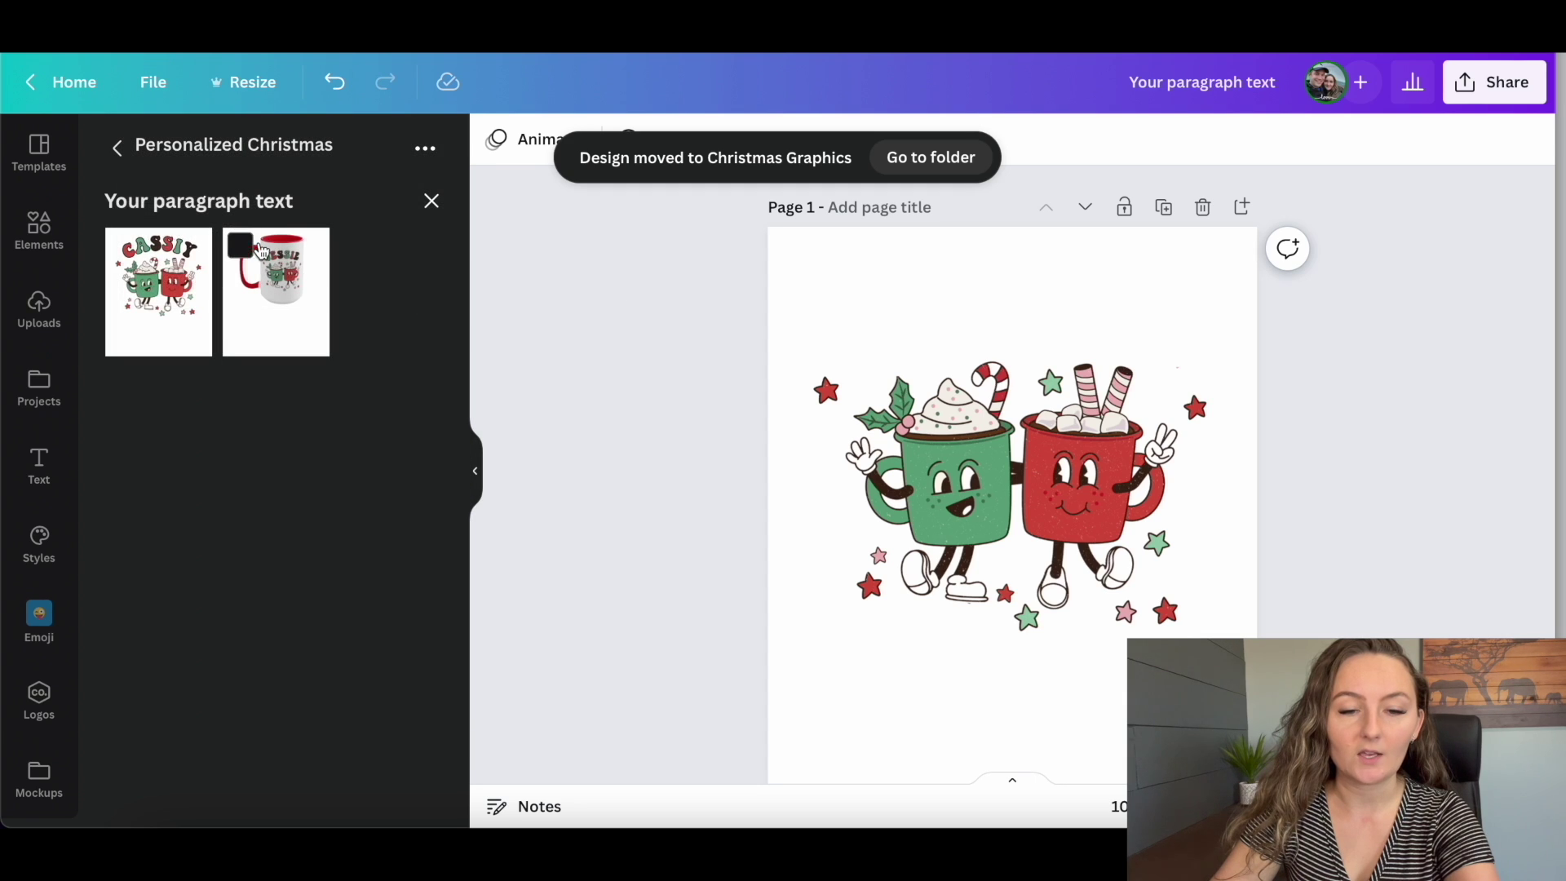
{"action": "left_click", "coordinate": [116, 147]}
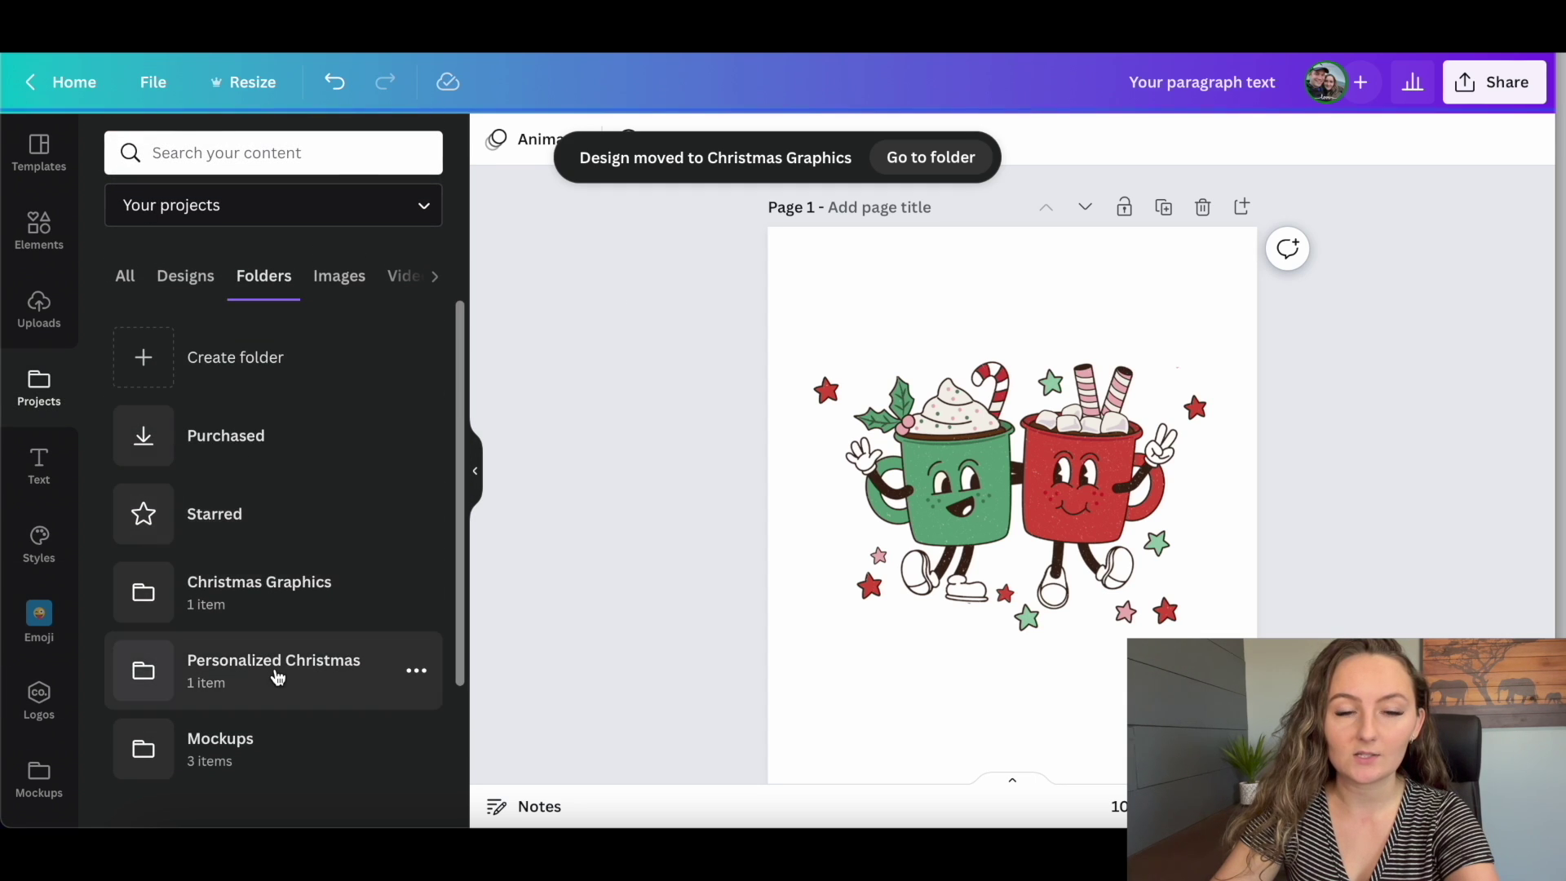
- Look inside Christmas Graphics and Personalized Christmas, ending with Christmas Graphics open
{"action": "left_click", "coordinate": [285, 599]}
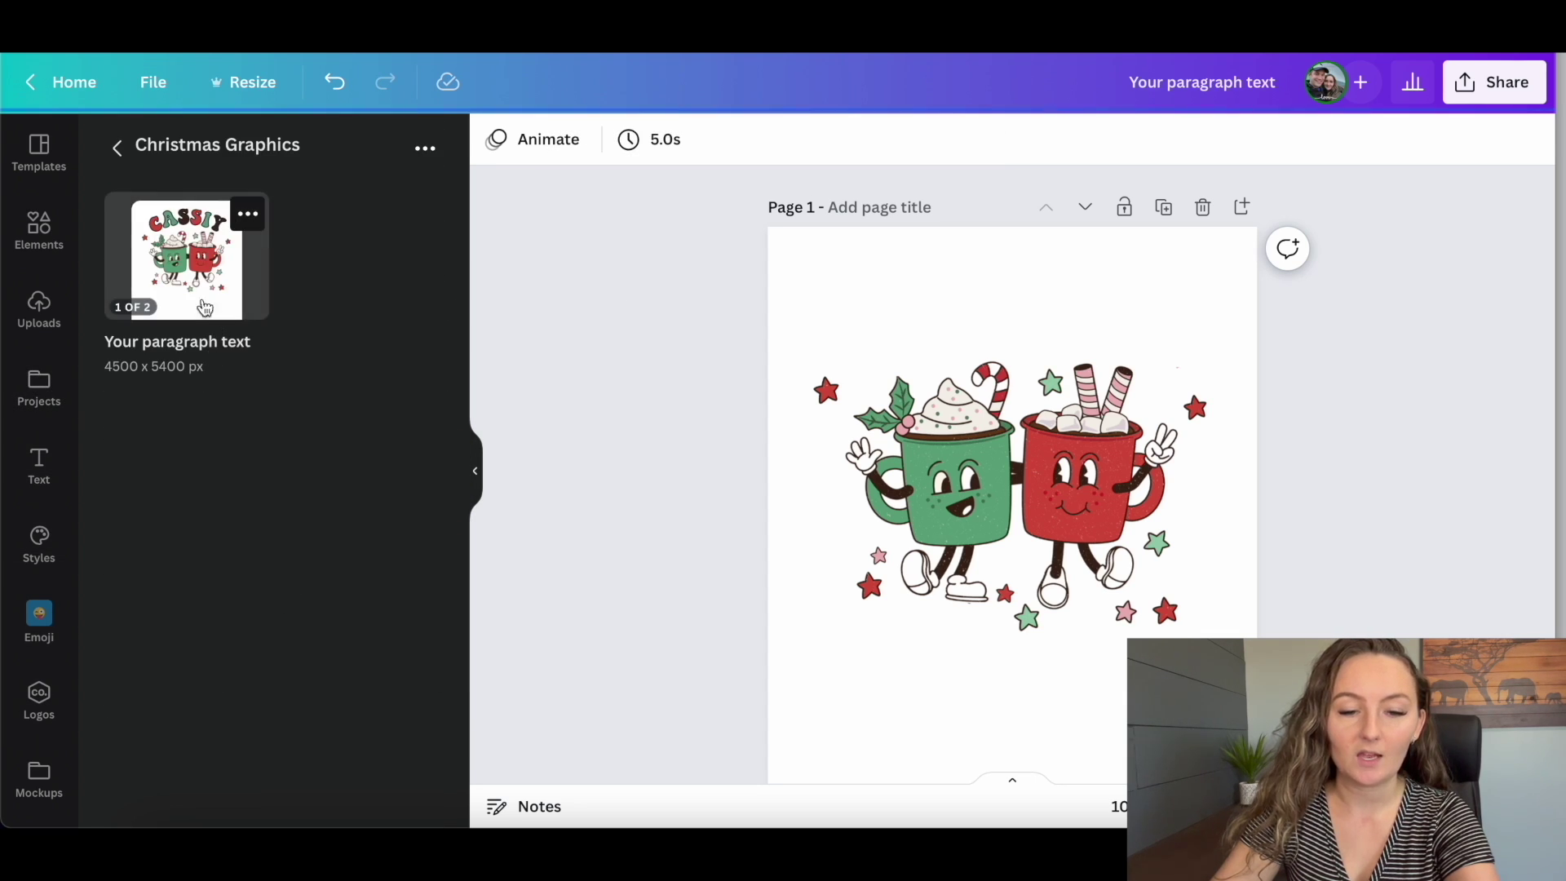
{"action": "left_click", "coordinate": [118, 149]}
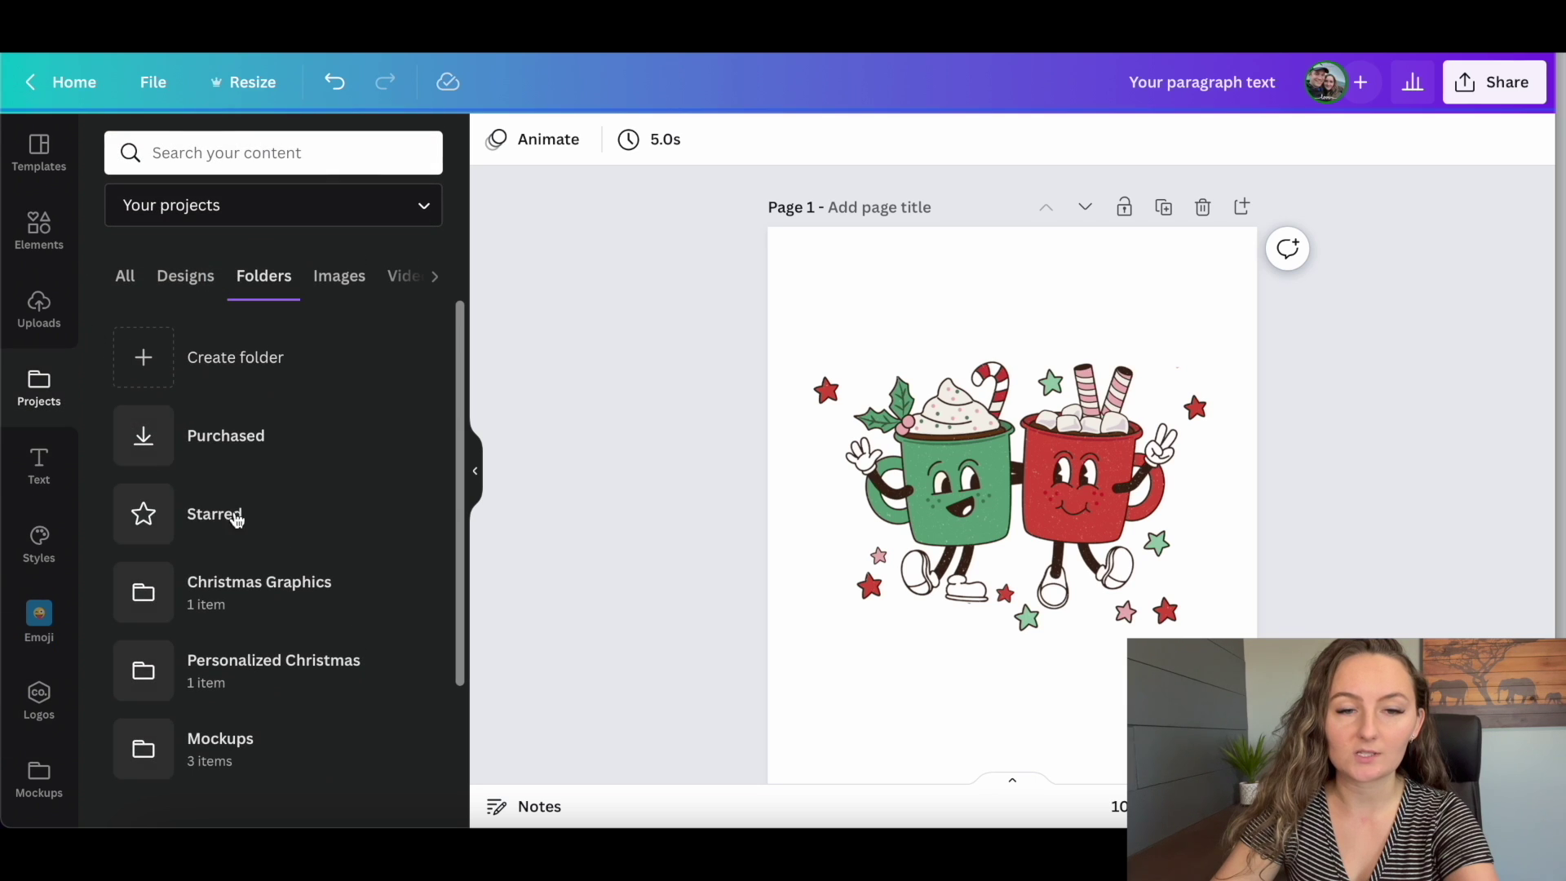
{"action": "left_click", "coordinate": [255, 673]}
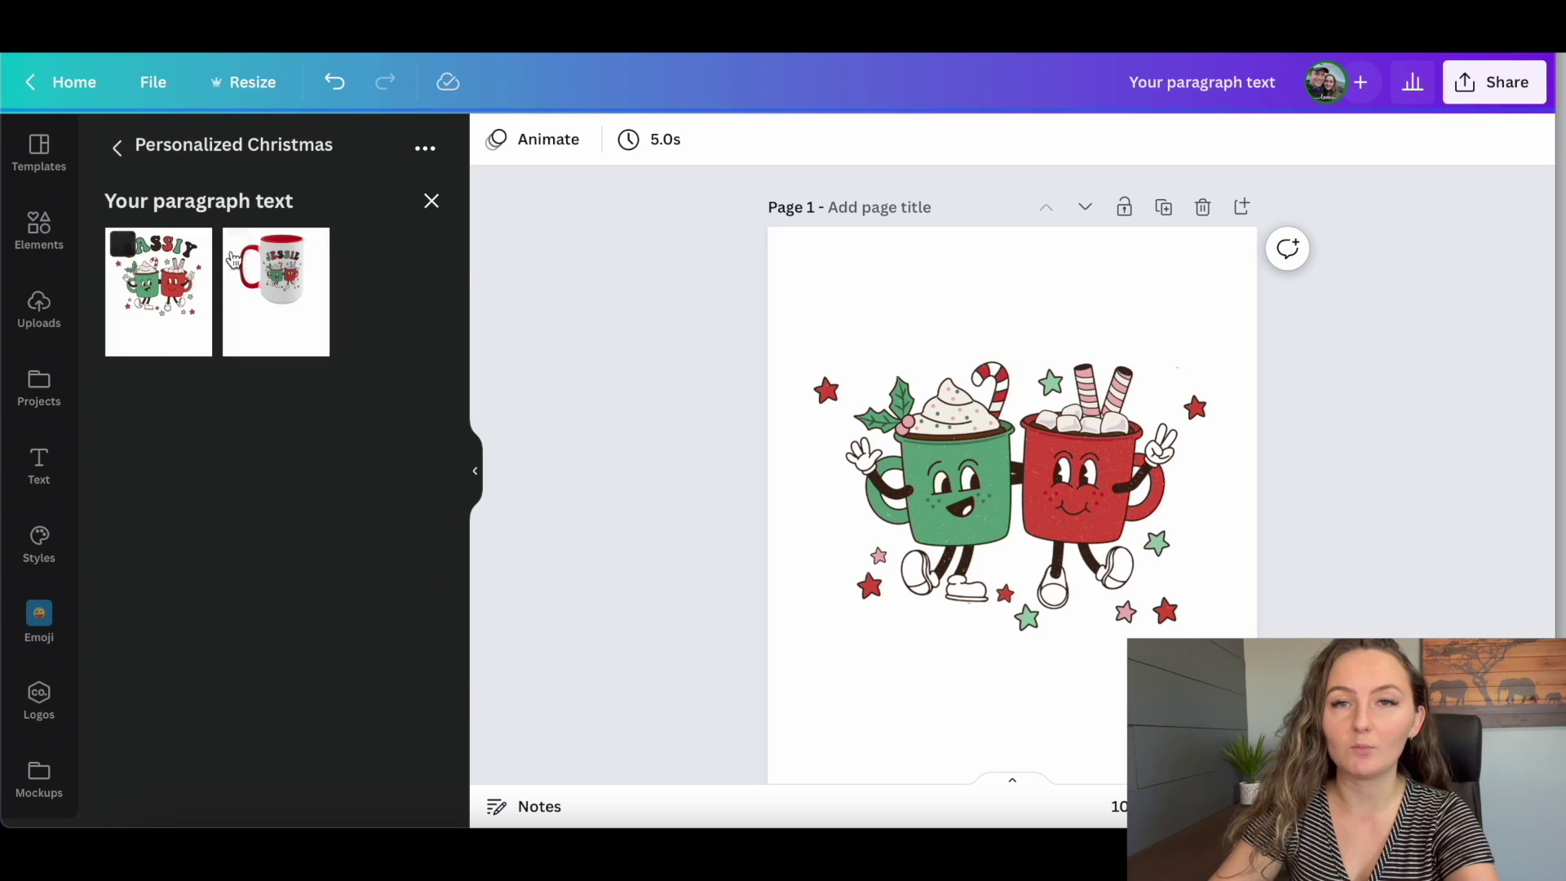
{"action": "left_click", "coordinate": [118, 148]}
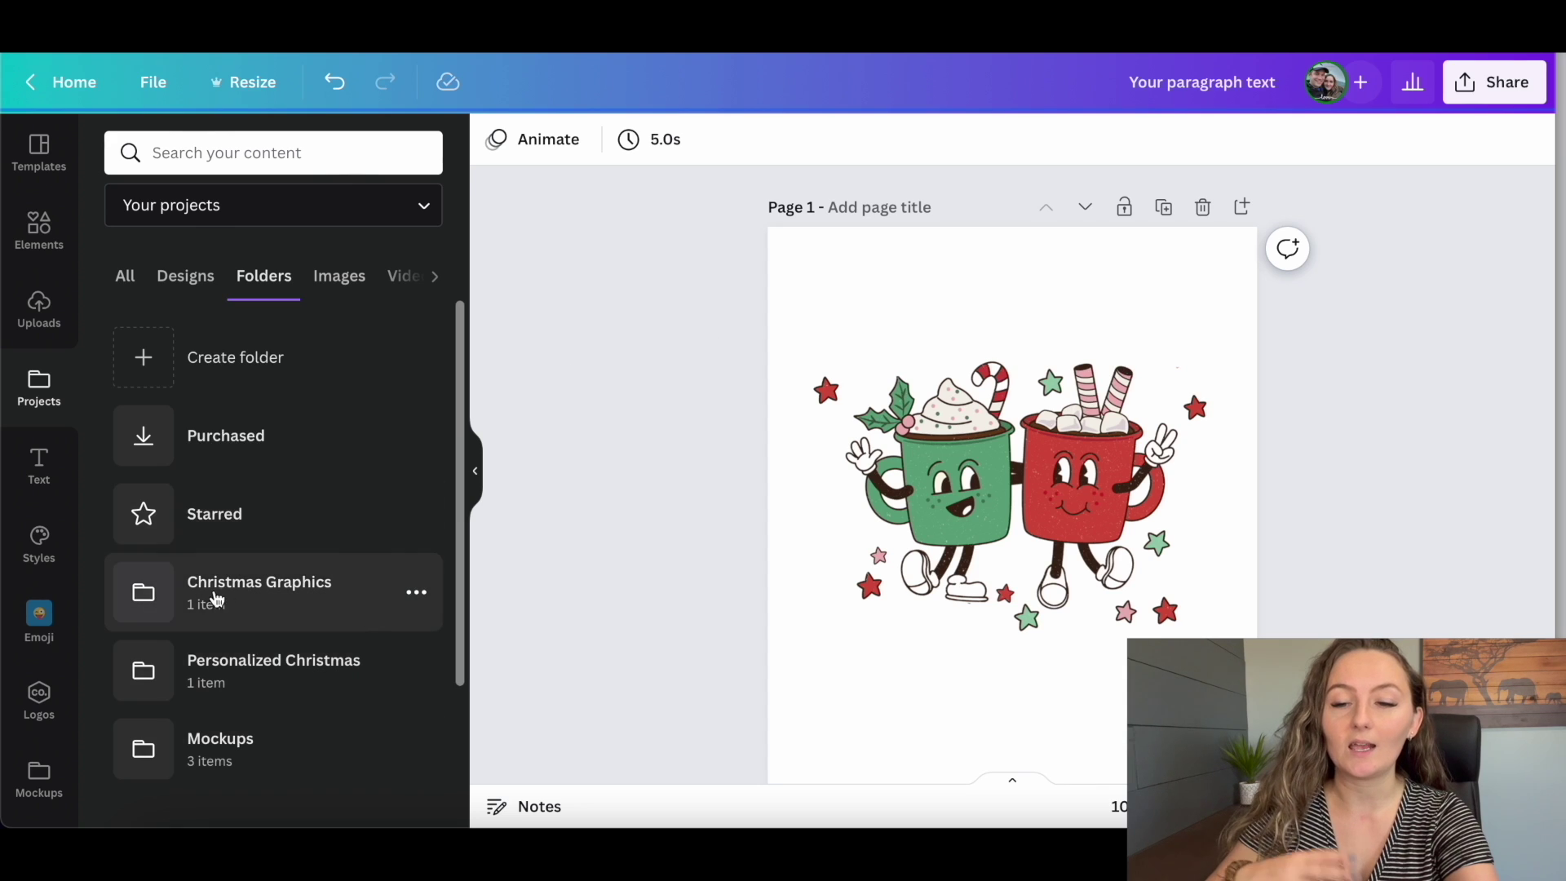
{"action": "left_click", "coordinate": [310, 616]}
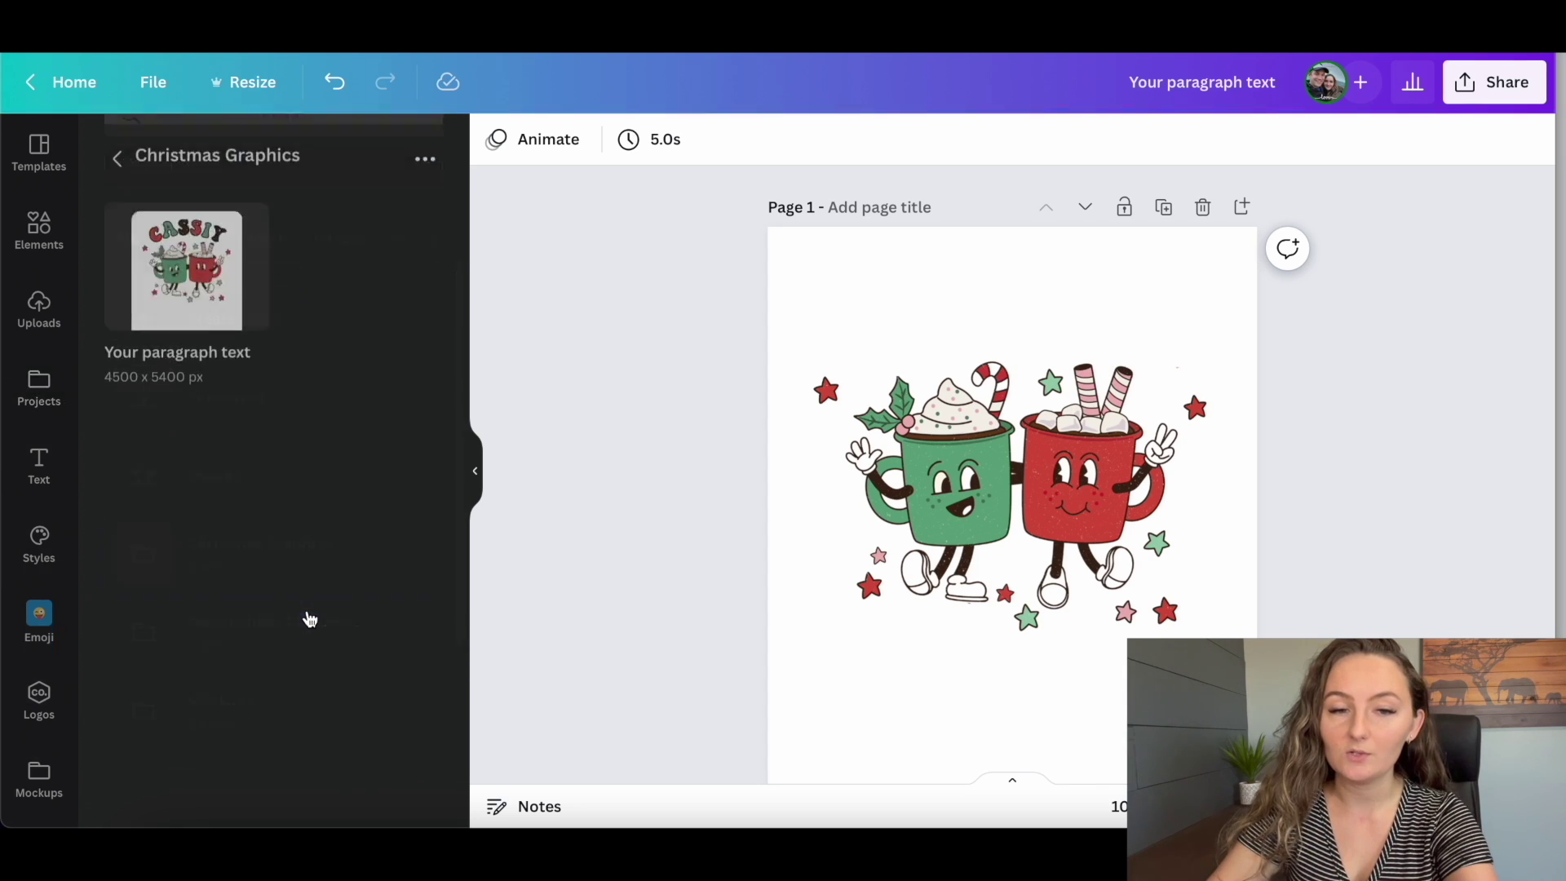
- Return to the top-level Projects list and, after viewing the bundle page, back to Canva
{"action": "left_click", "coordinate": [425, 148]}
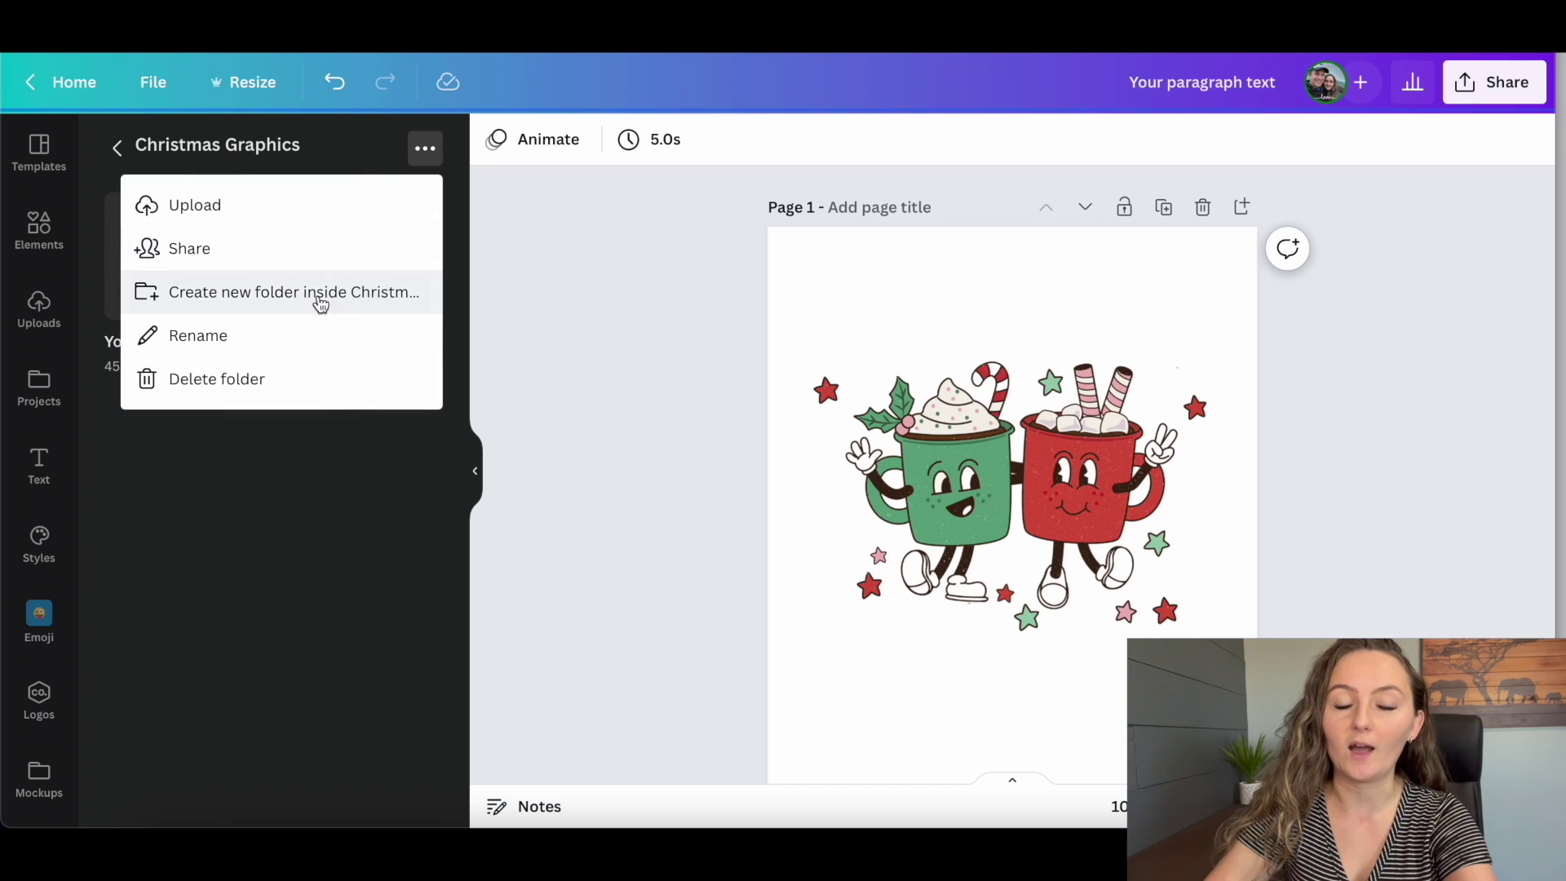
{"action": "left_click", "coordinate": [333, 567]}
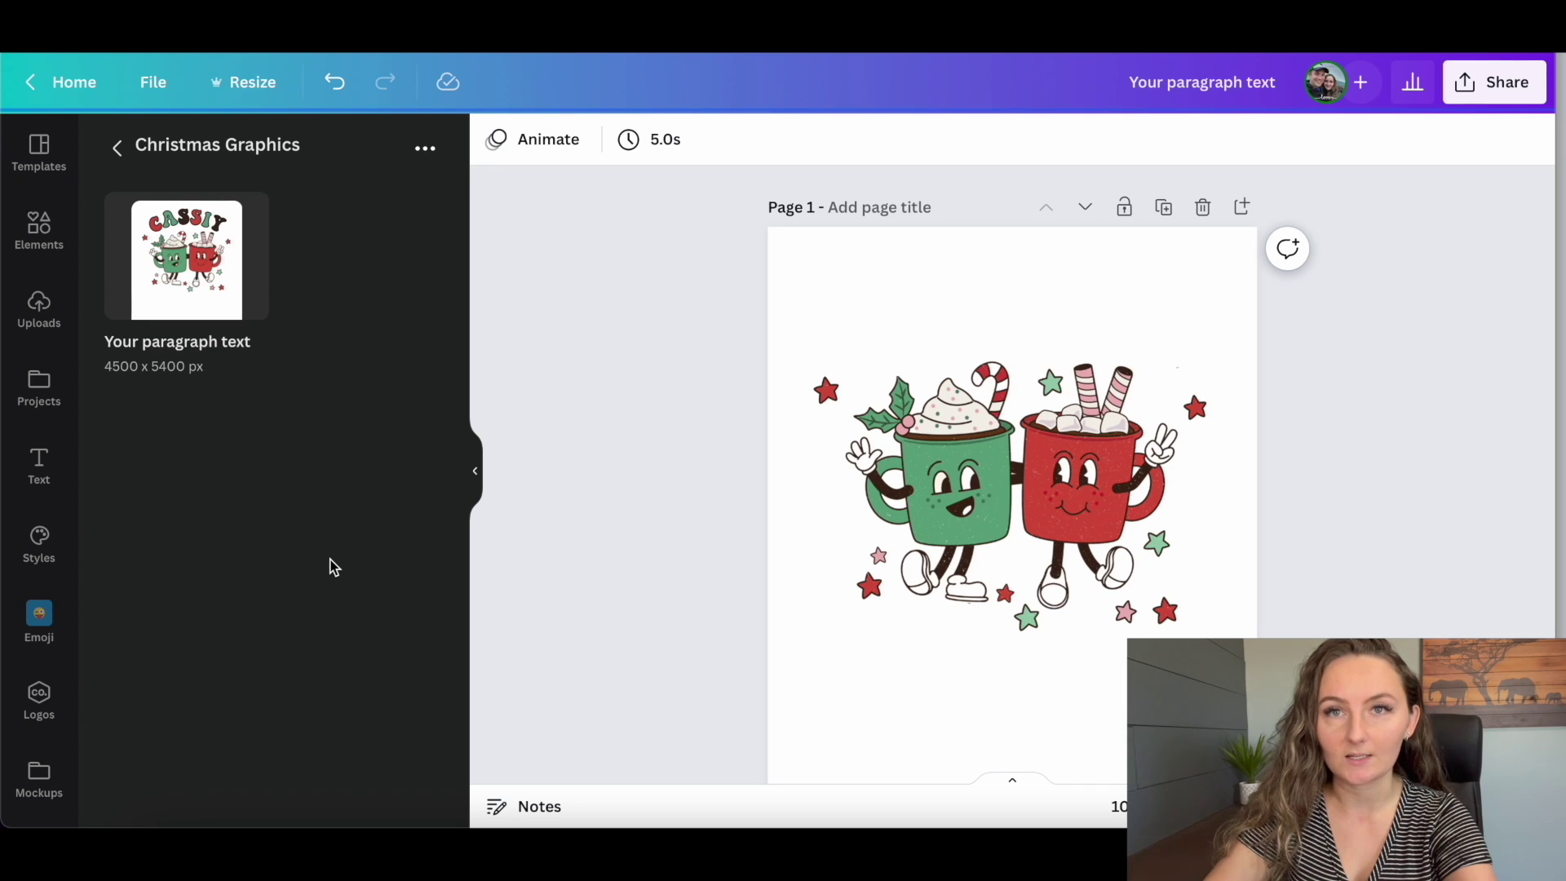
{"action": "left_click", "coordinate": [117, 148]}
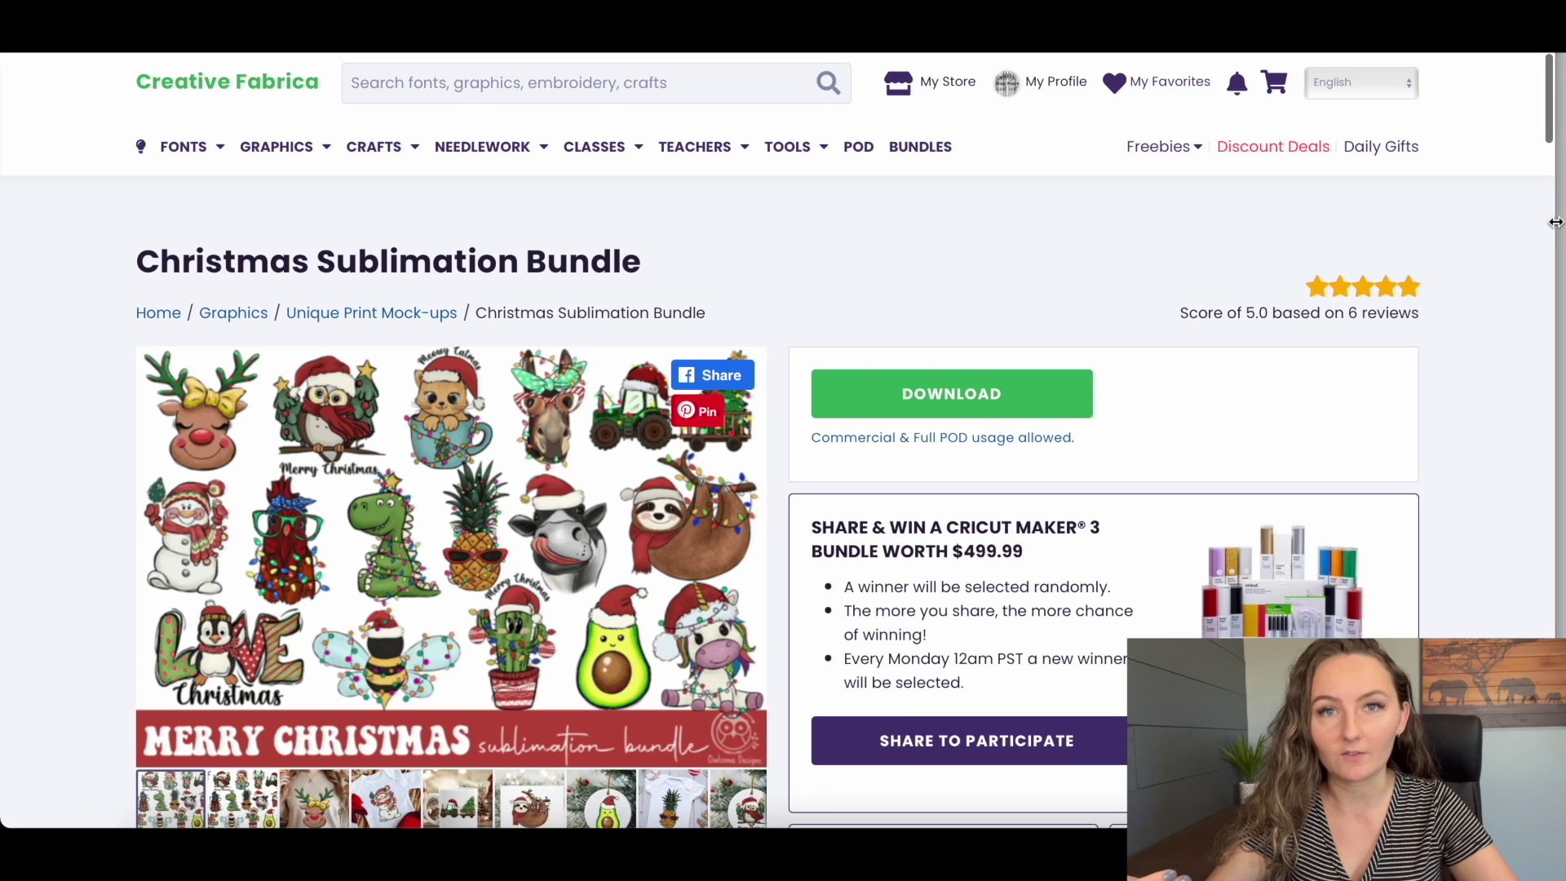
{"action": "scroll", "coordinate": [1555, 222], "scroll_direction": "down", "scroll_amount": 2}
{"action": "scroll", "coordinate": [1555, 222], "scroll_direction": "up", "scroll_amount": 1}
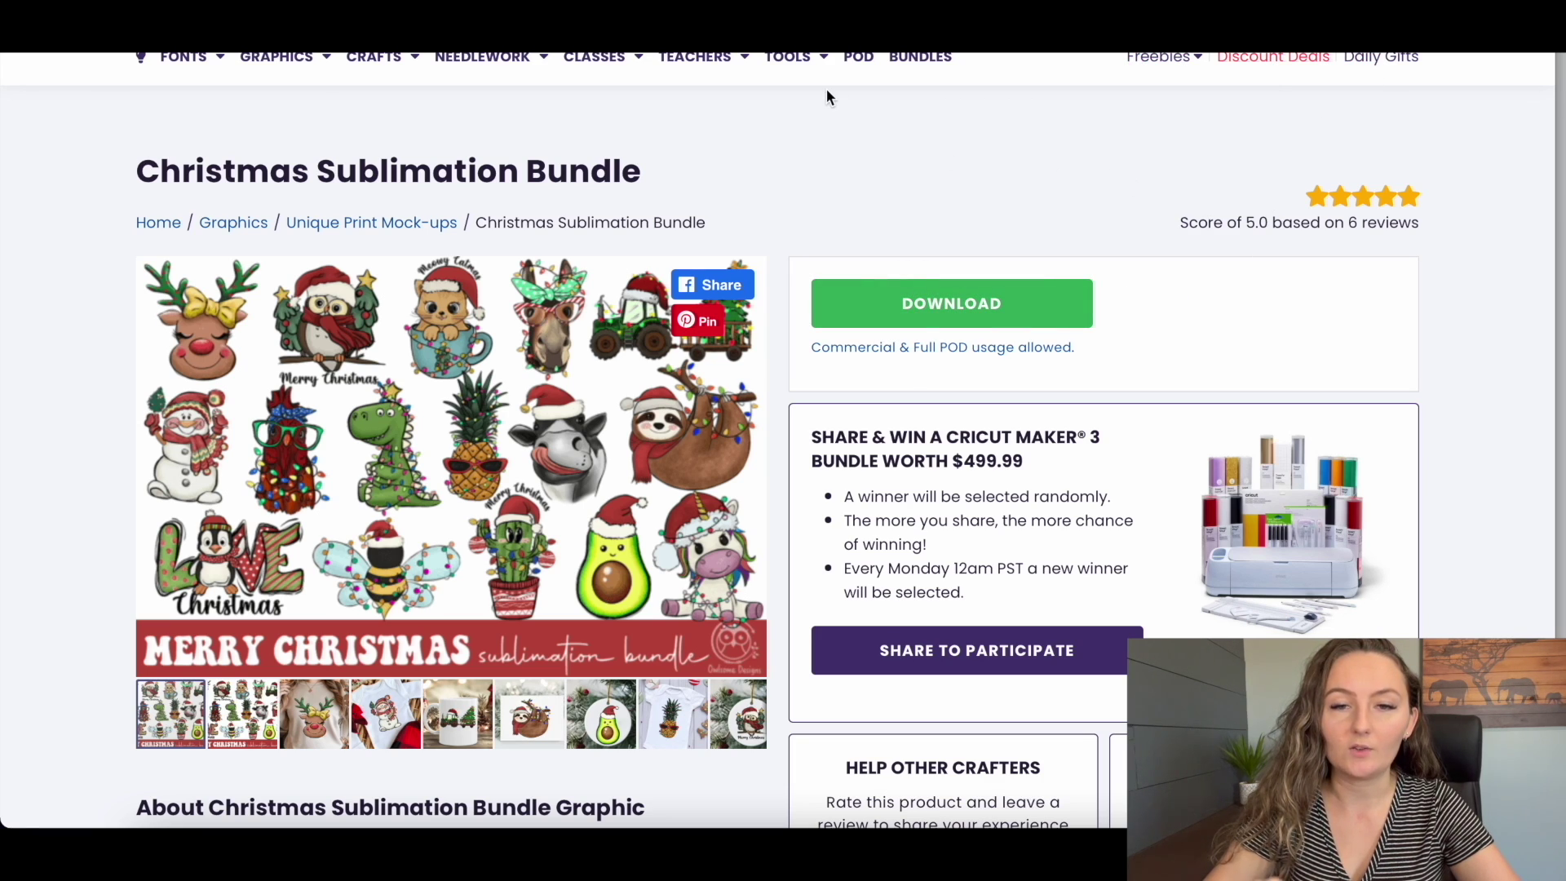
{"action": "left_click", "coordinate": [653, 28]}
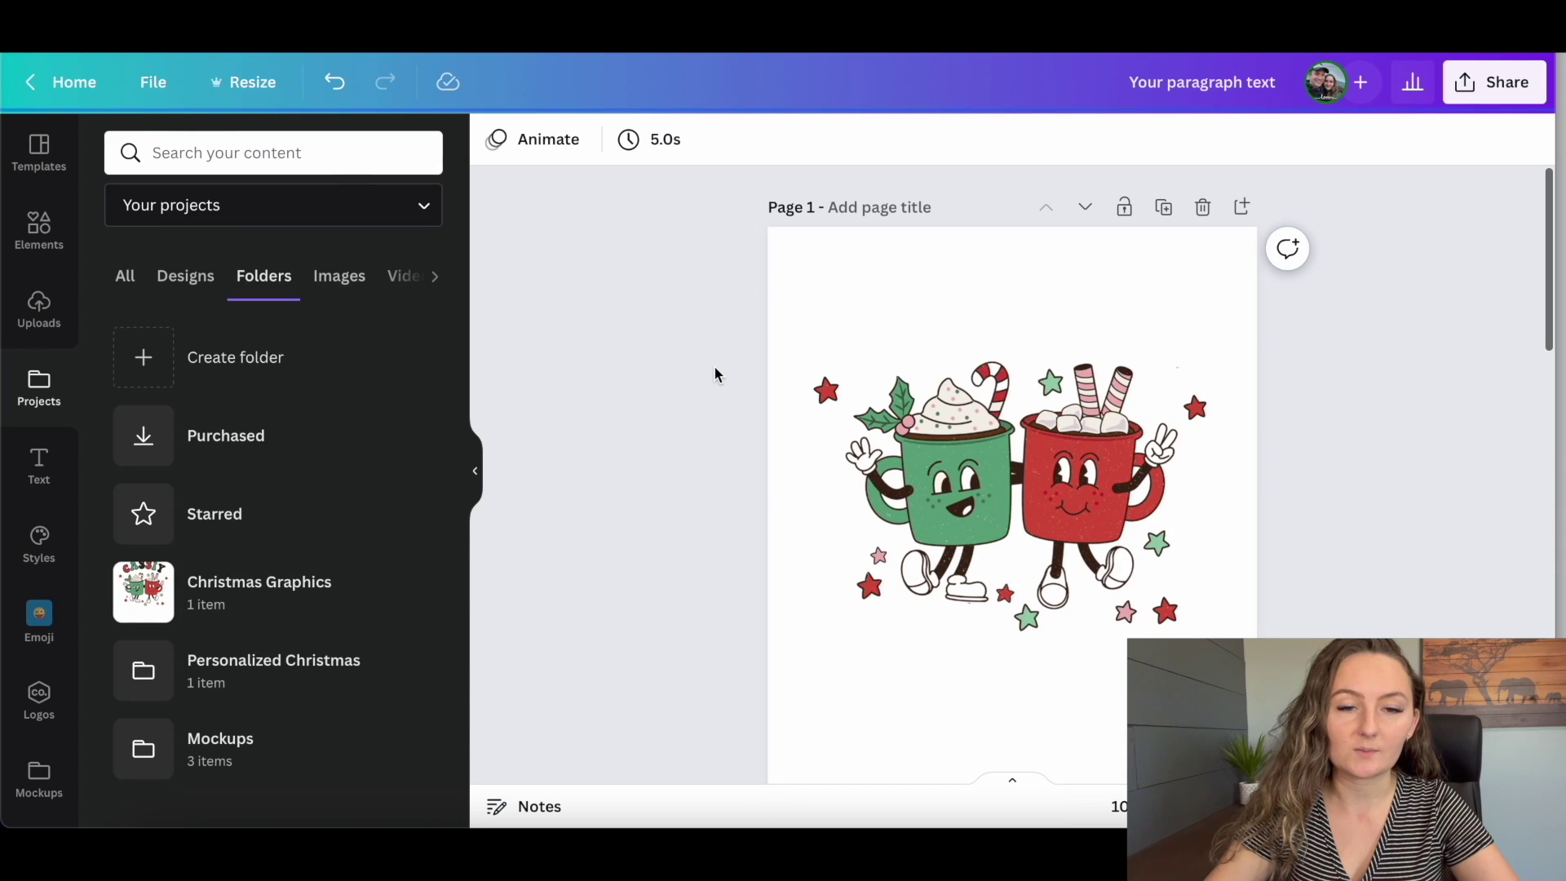
- Open Christmas Graphics and upload all 16 bundle PNGs from the file window into it
{"action": "left_click", "coordinate": [258, 600]}
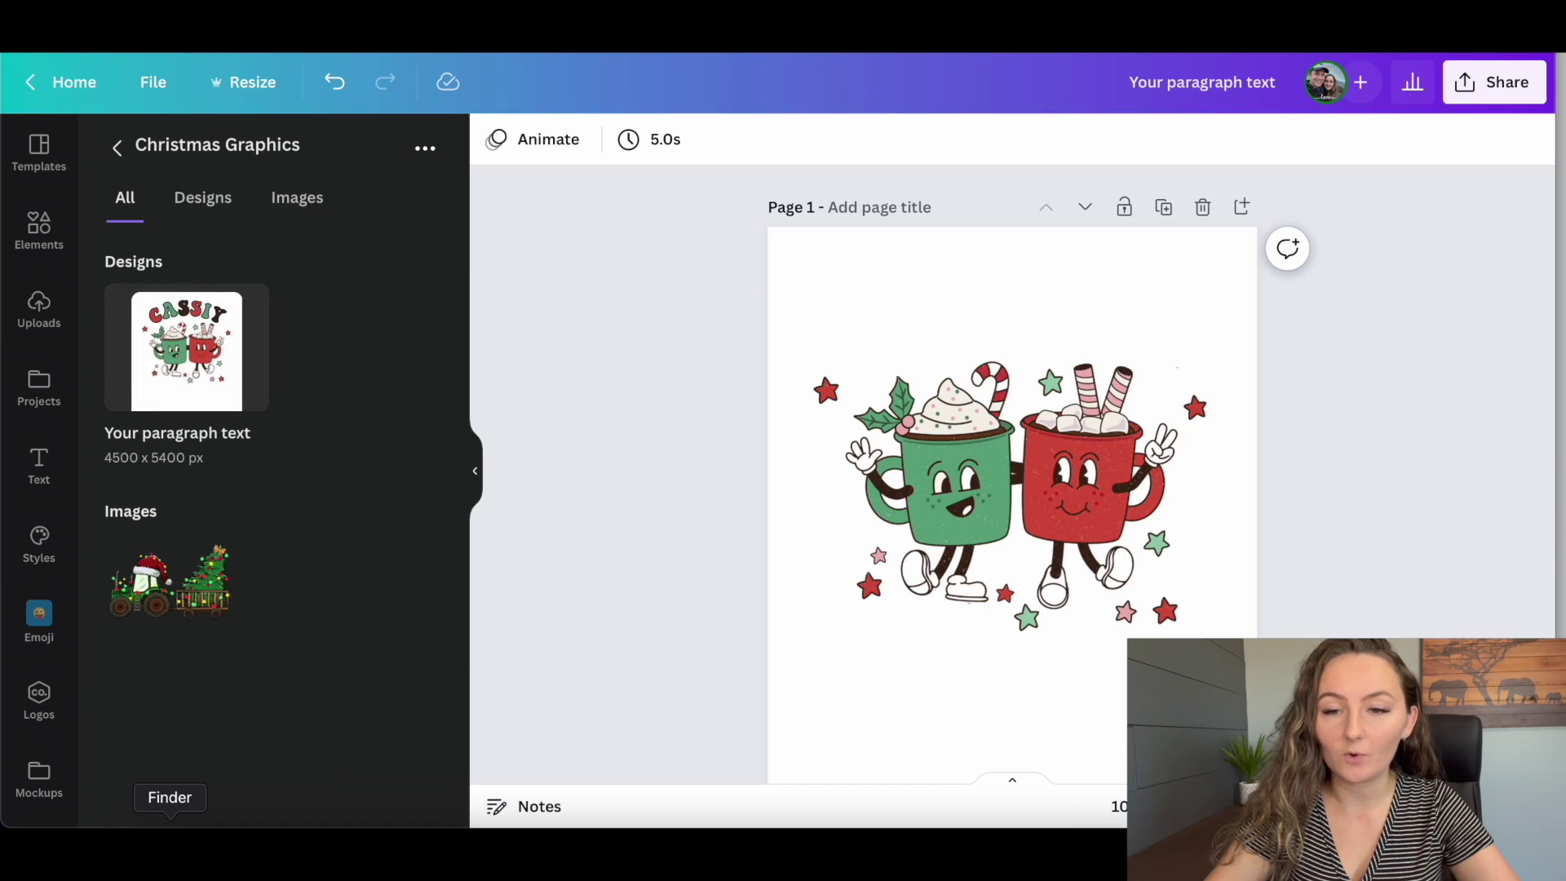
{"action": "left_click", "coordinate": [169, 852]}
{"action": "left_click_drag", "start_coordinate": [1017, 206], "coordinate": [1021, 0]}
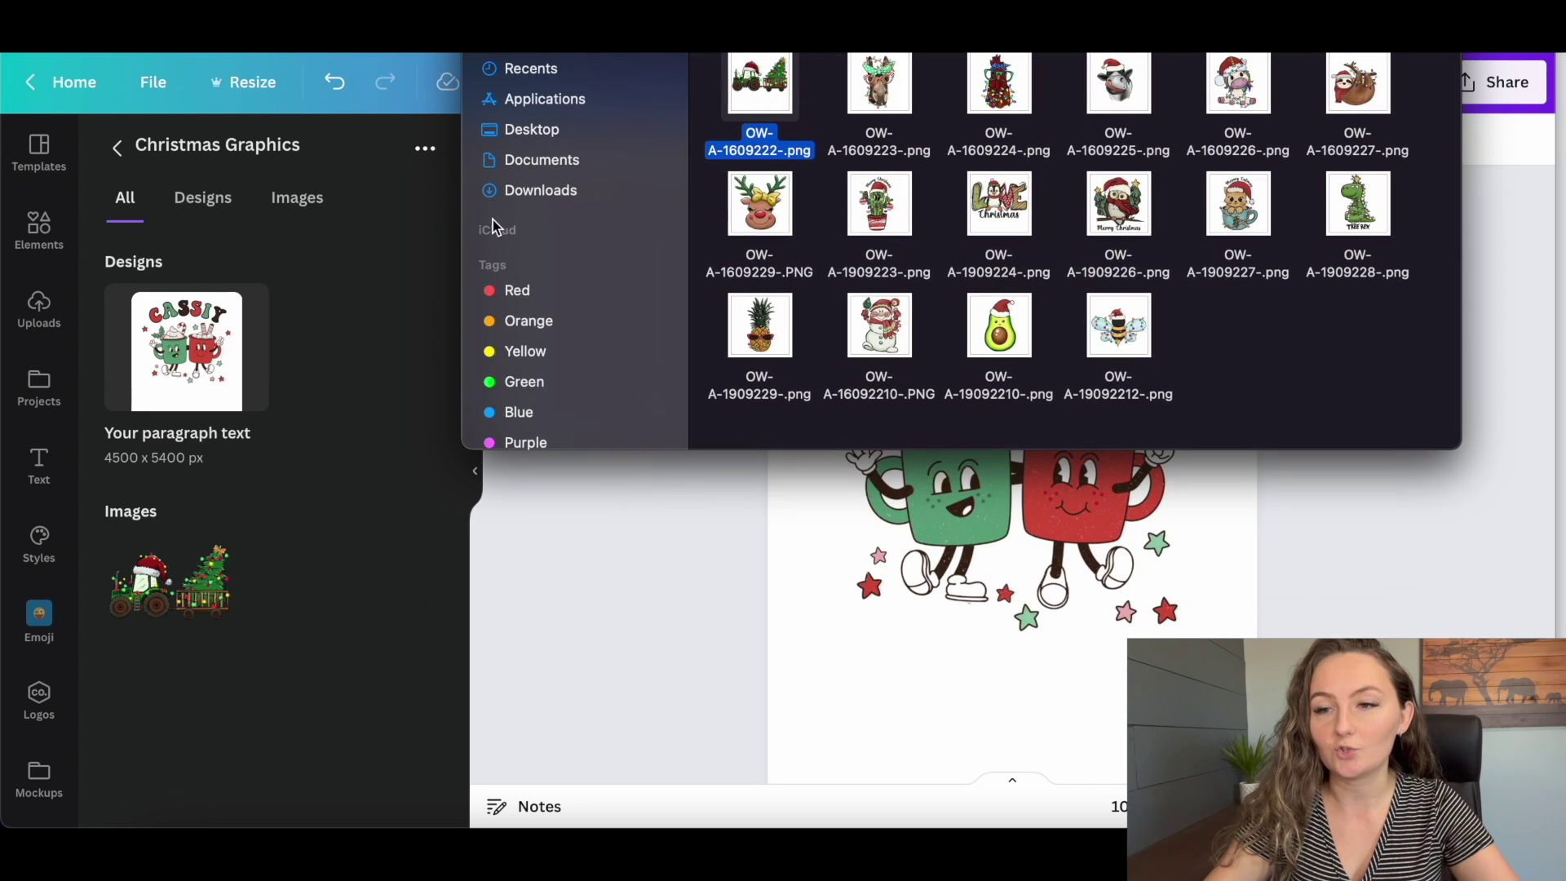
{"action": "left_click_drag", "start_coordinate": [1407, 376], "coordinate": [712, 63]}
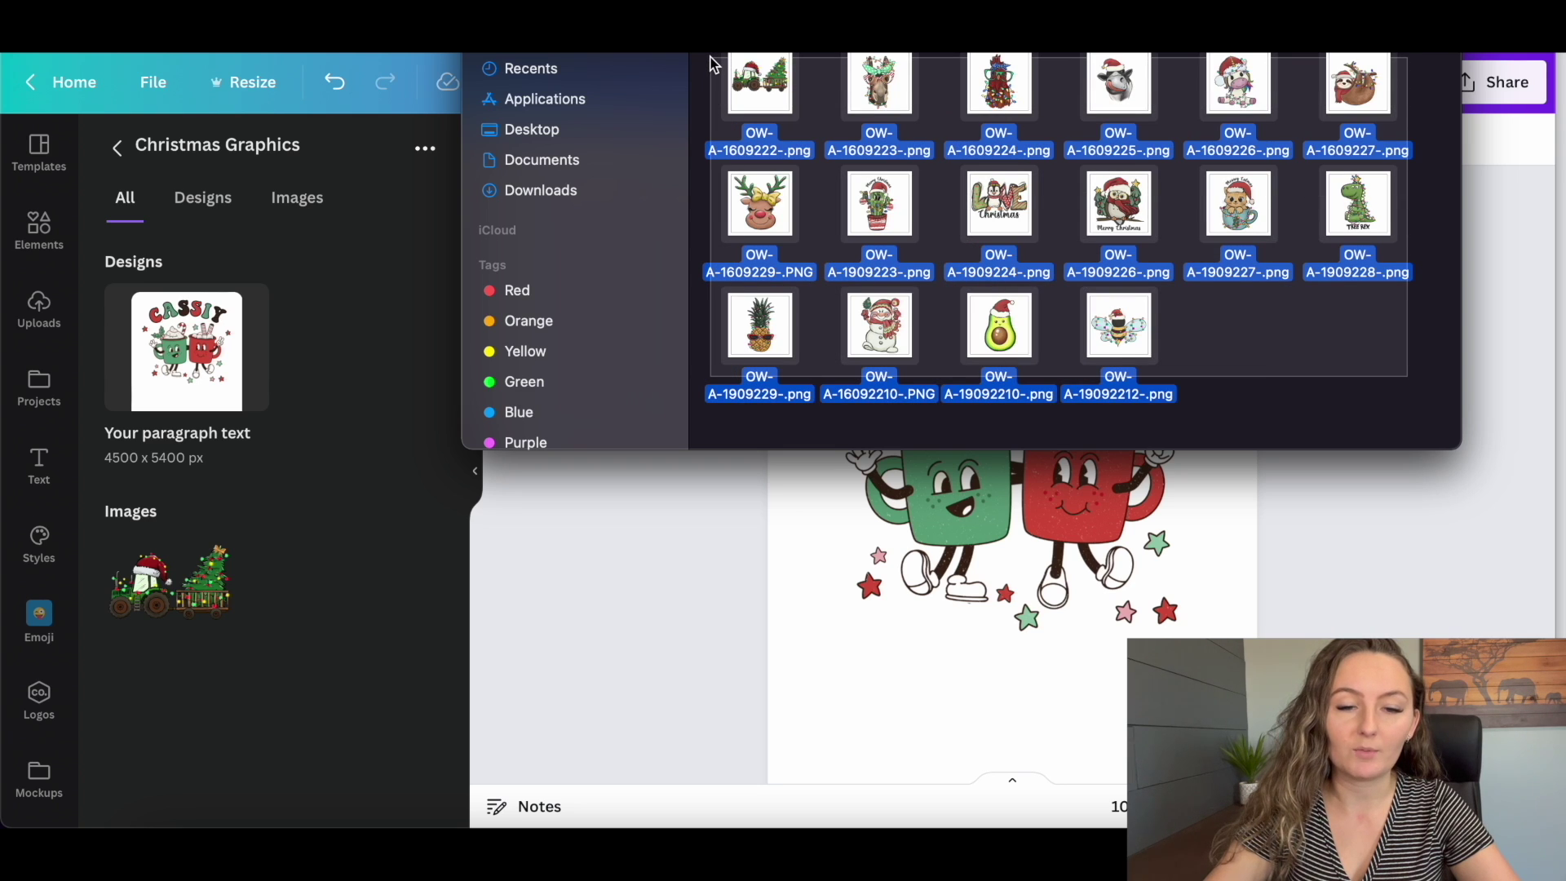
{"action": "left_click_drag", "start_coordinate": [765, 170], "coordinate": [176, 455]}
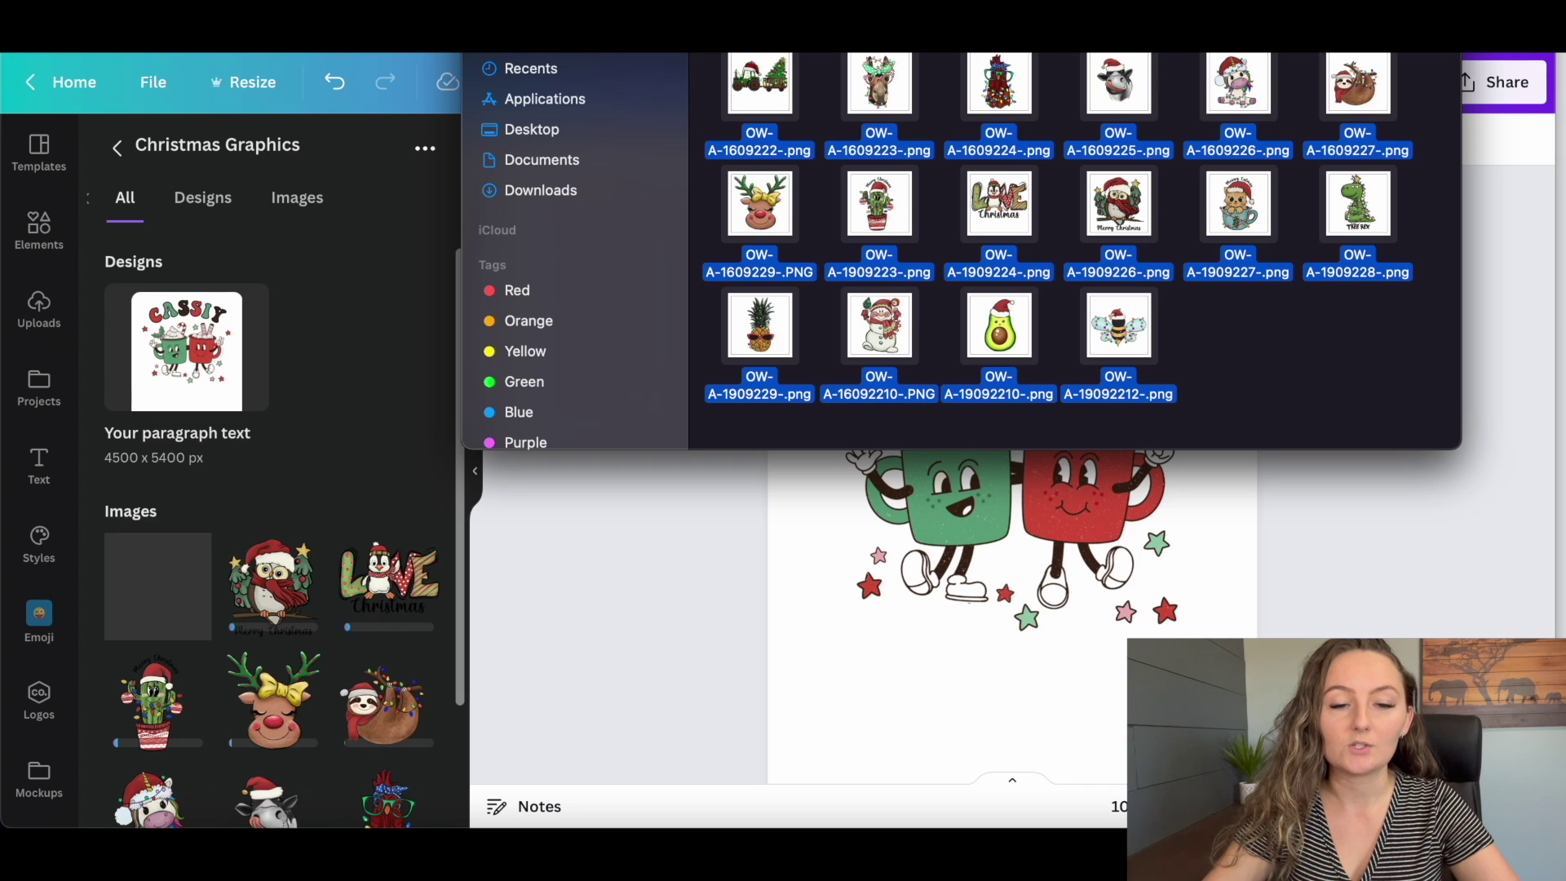
{"action": "key", "text": "super+Tab"}
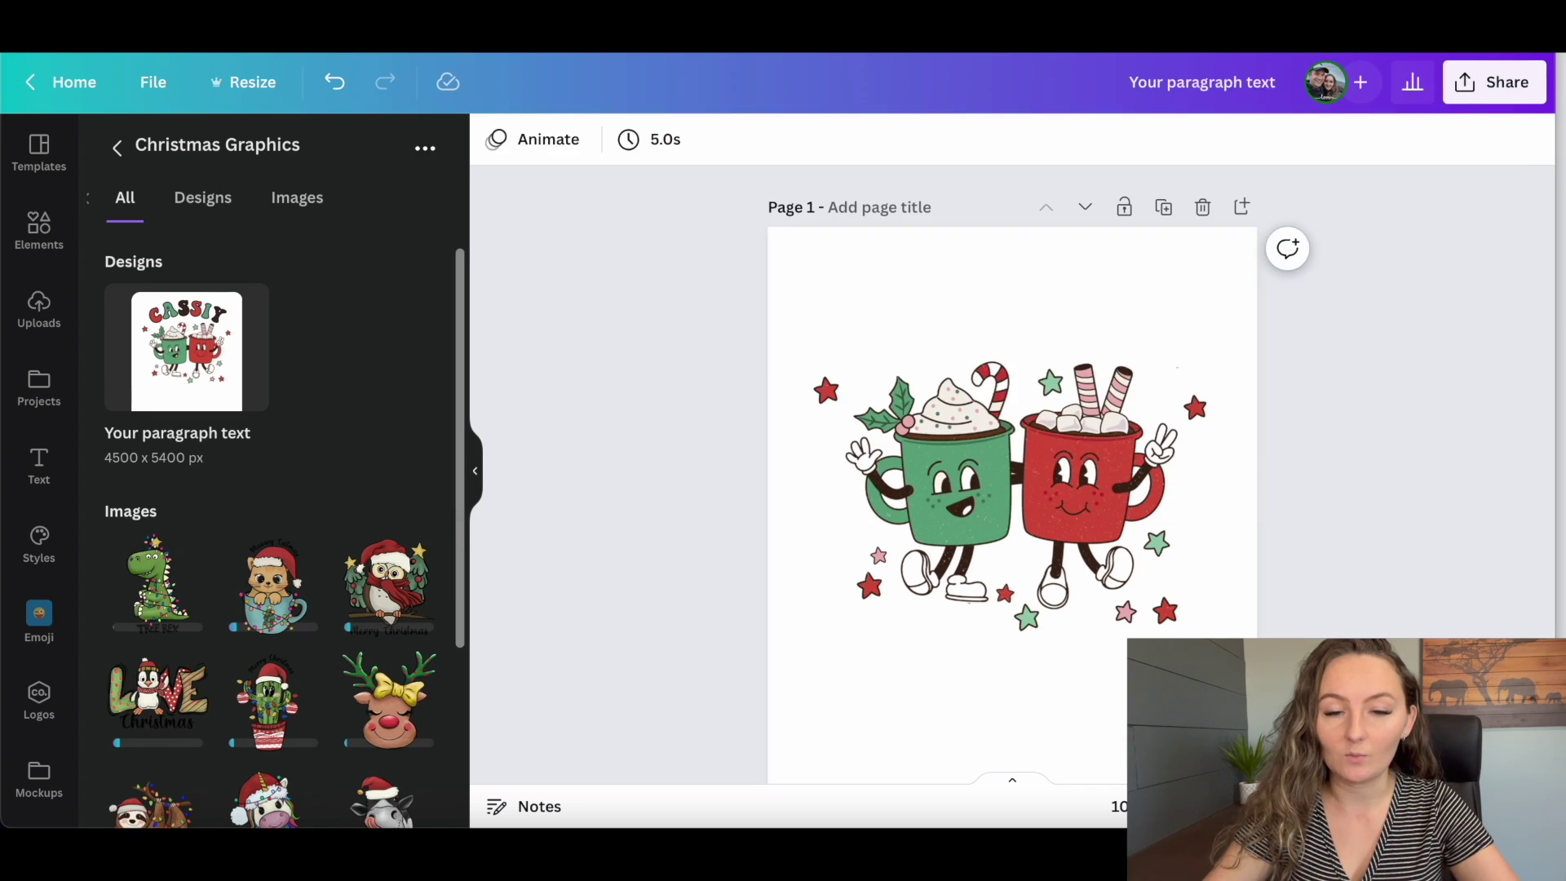
{"action": "scroll", "coordinate": [598, 316], "scroll_direction": "down", "scroll_amount": 5}
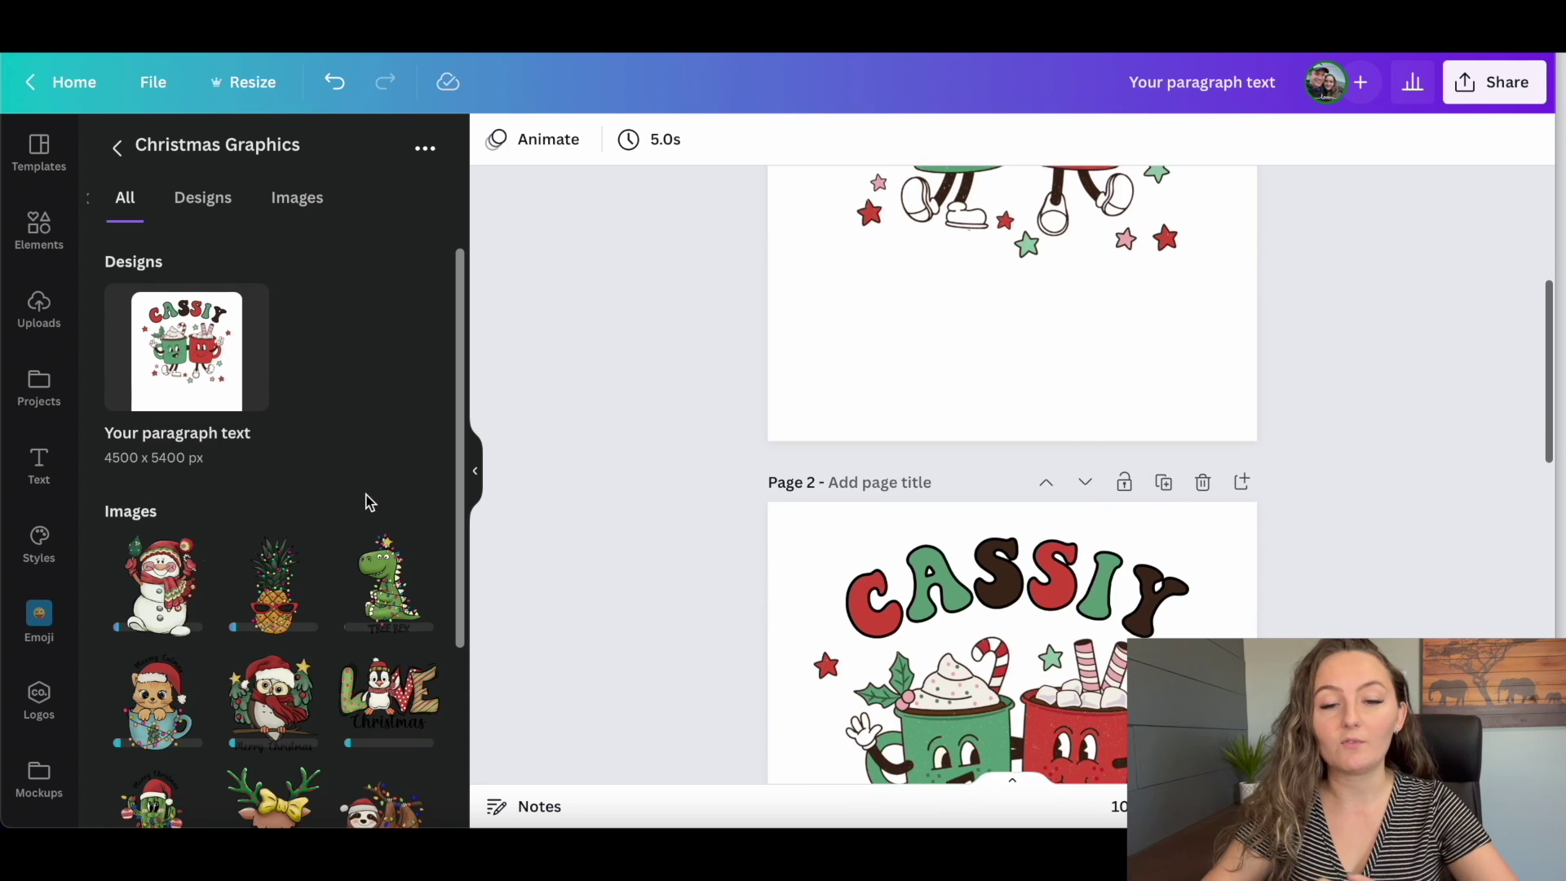